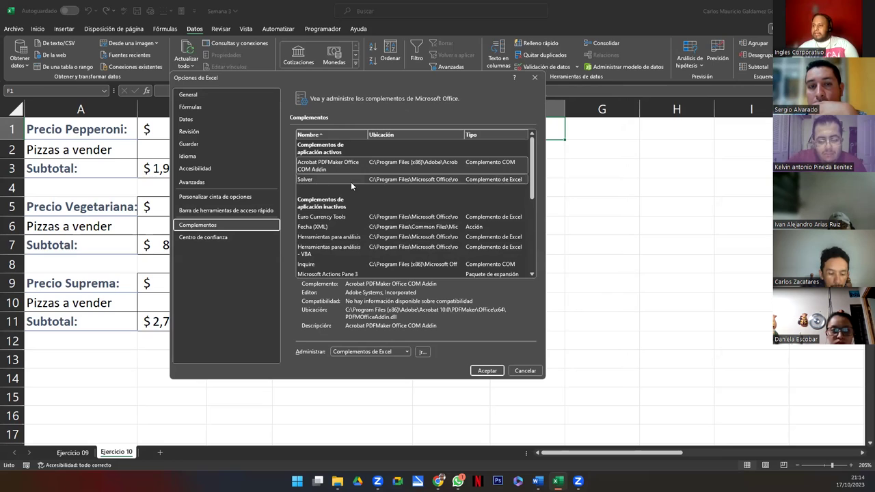
Step: Select Solver among the active add-ins and open the manager for Complementos de Excel
click(315, 180)
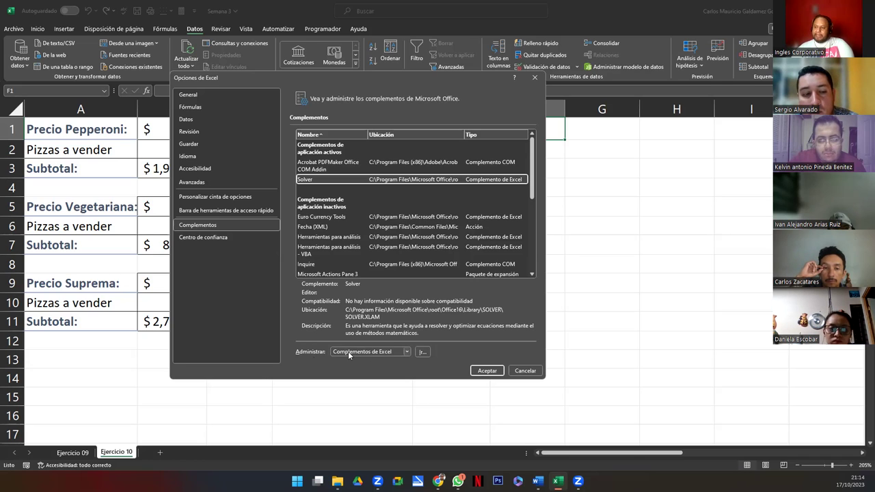
click(407, 354)
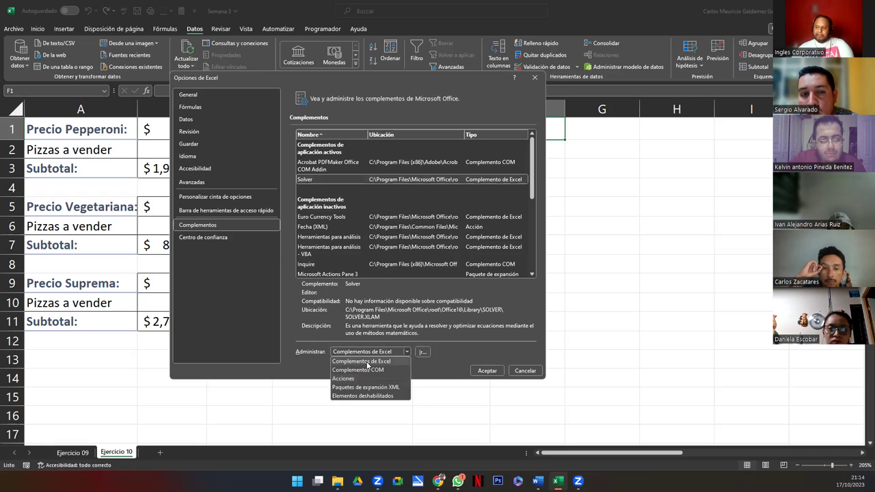
click(408, 354)
click(408, 354)
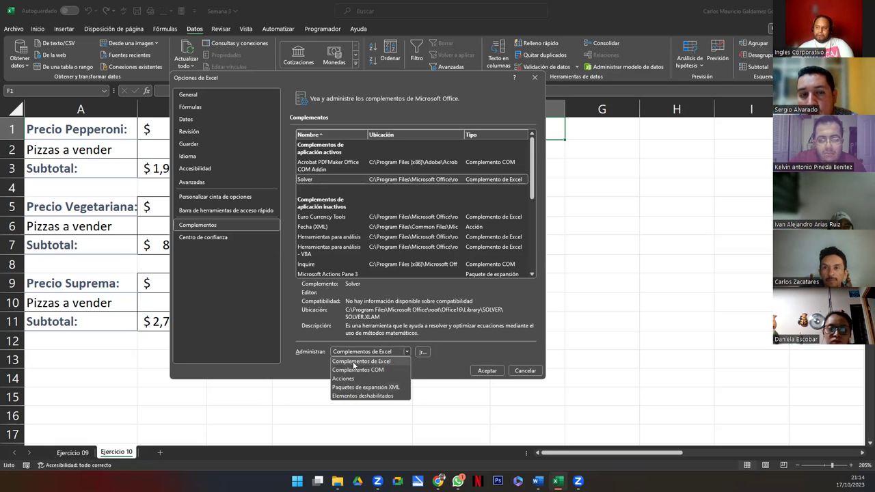
click(353, 366)
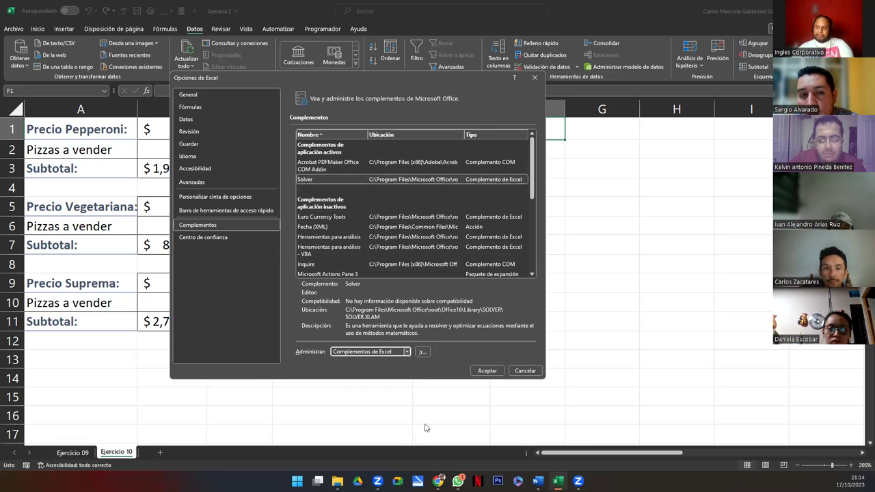
click(423, 353)
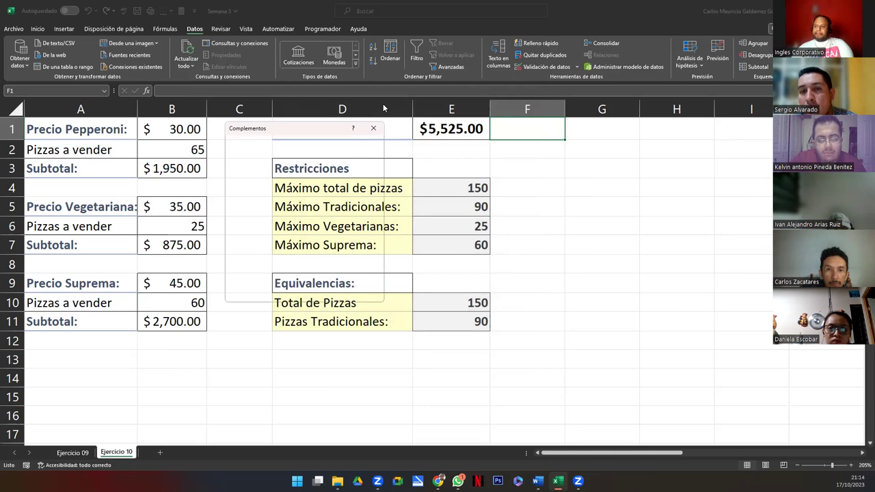
Step: Clear and re-tick the Solver add-in in the available add-ins list, and close the dialog without applying changes
click(233, 170)
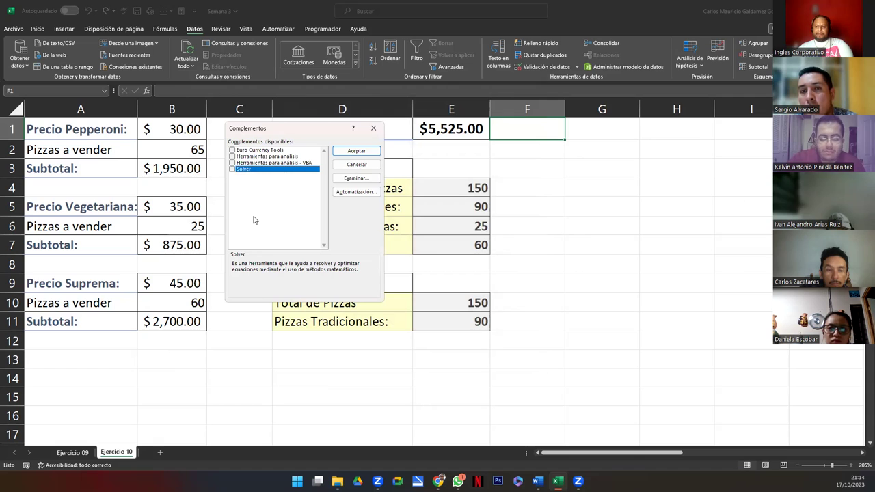
click(257, 151)
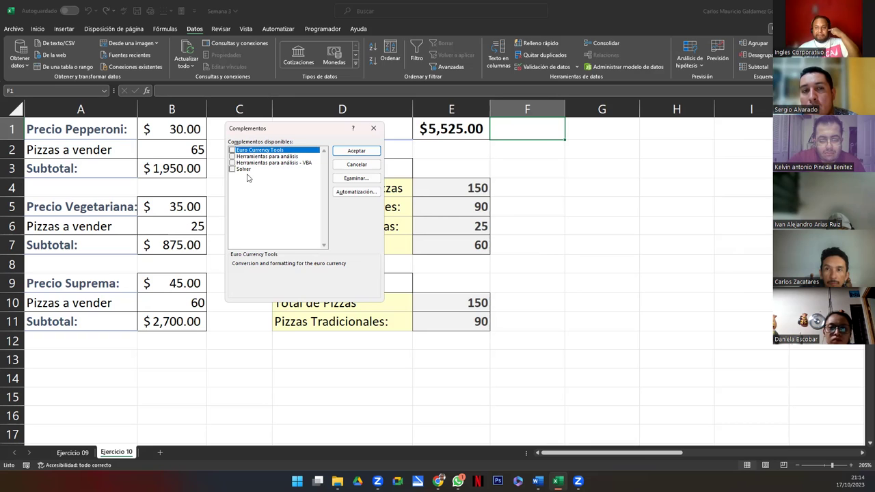
click(232, 169)
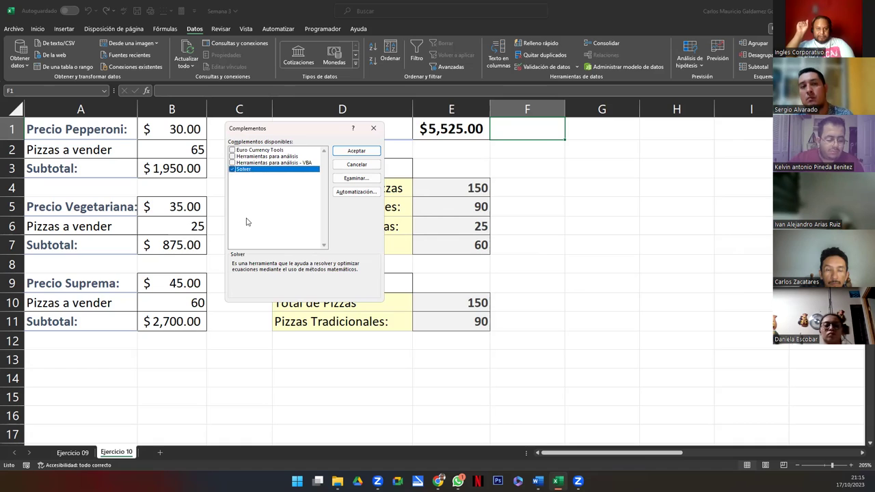
click(358, 165)
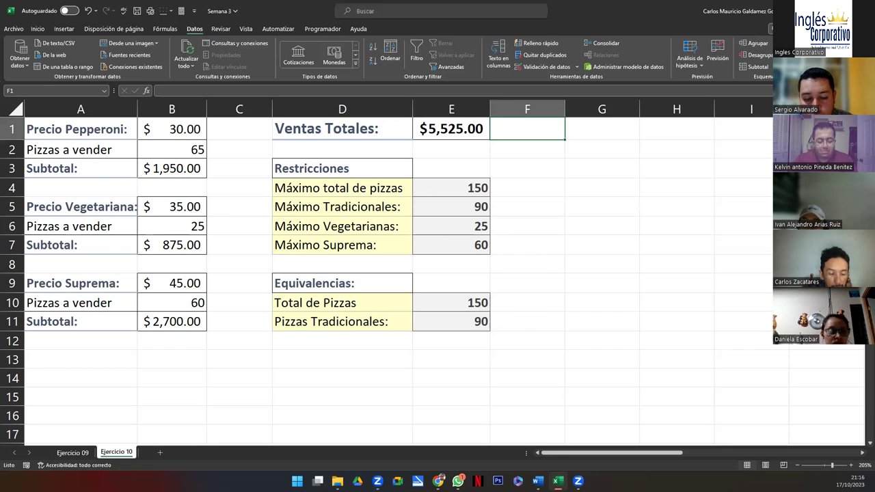
Step: Switch to the Genially presentation, review the Complementos slide and advance to the Parámetros de Solver slide
key(alt+Tab)
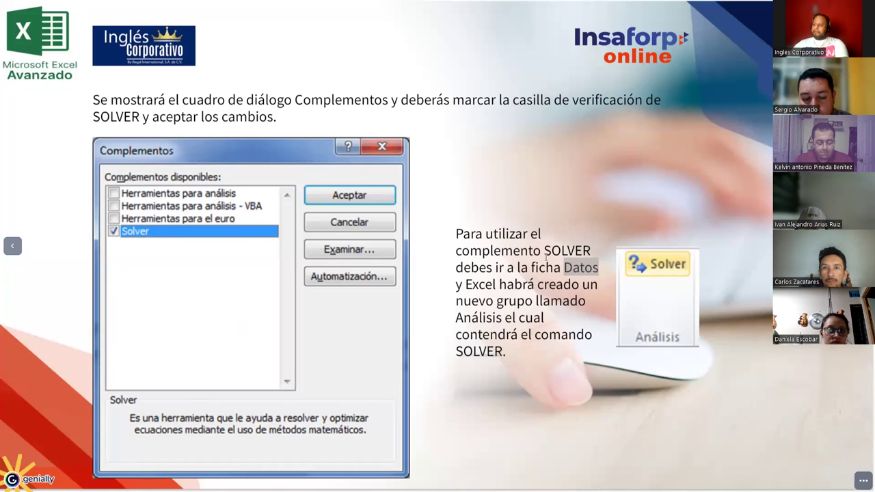
double_click(580, 267)
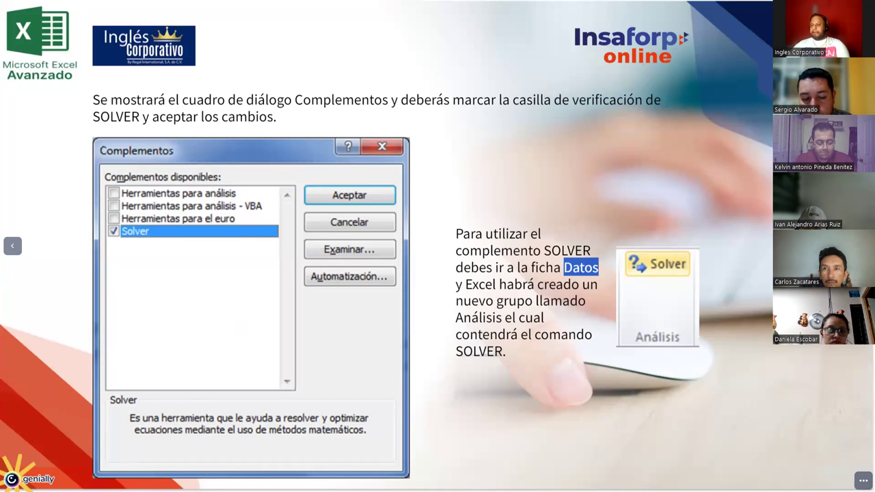
key(Right)
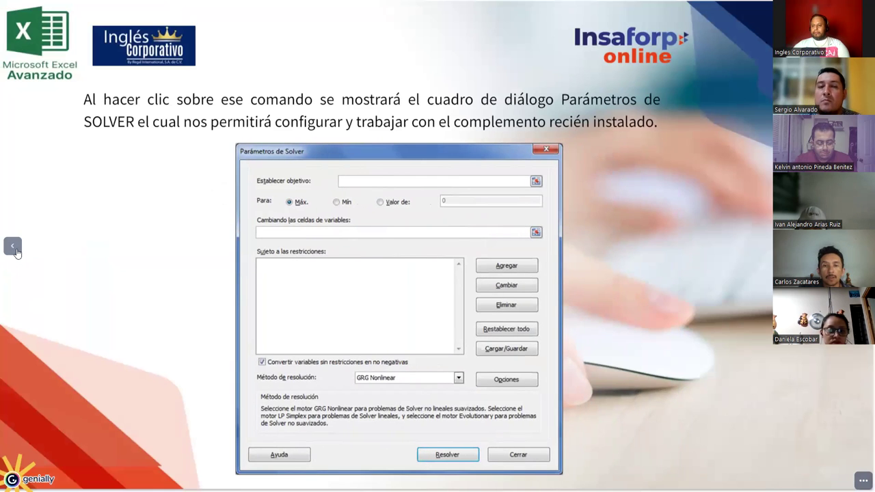
click(8, 252)
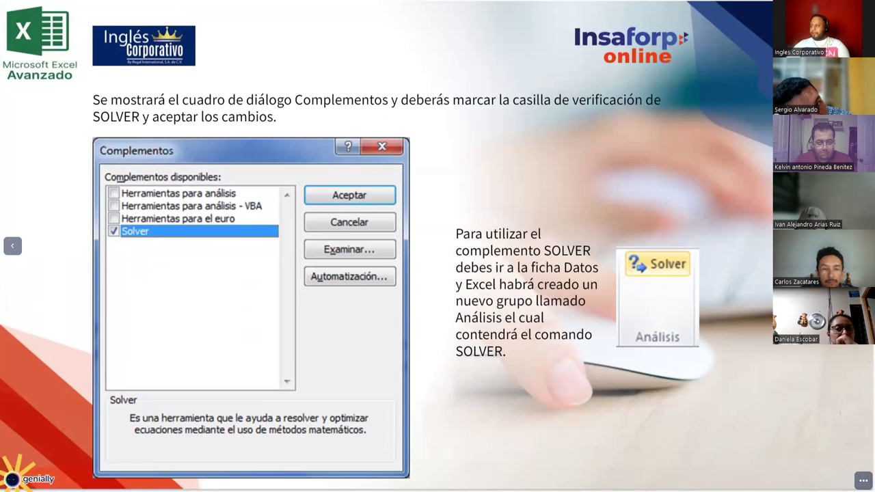
key(Right)
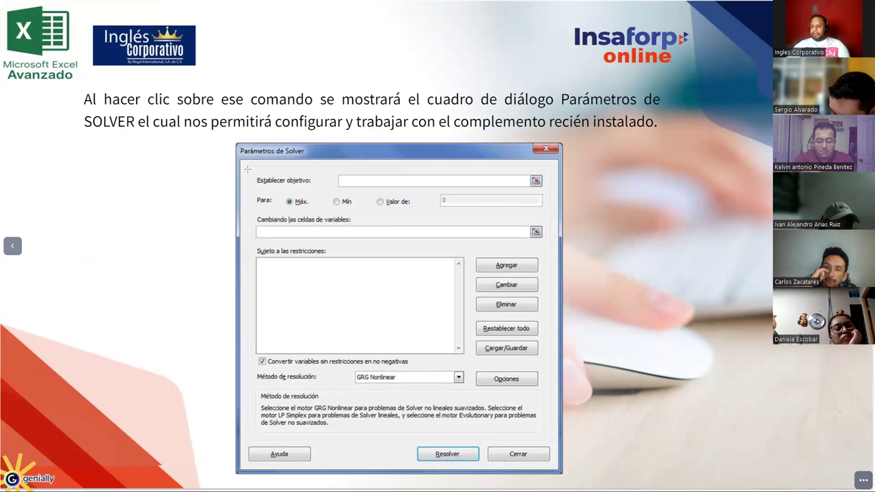
Step: Outline the objective, Para, variable cells, constraints and solving method areas of the Solver dialog image with red rectangles
drag(248, 165, 550, 190)
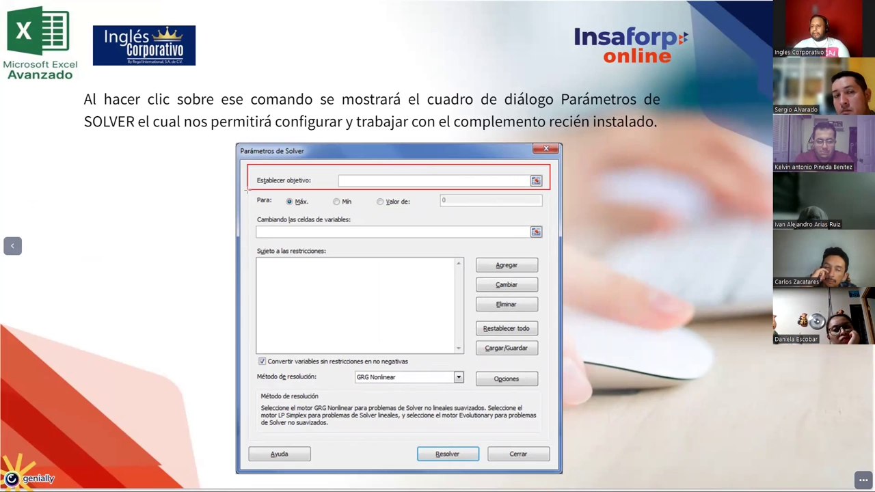
mouse_move(247, 190)
mouse_down()
mouse_move(283, 220)
mouse_move(550, 215)
mouse_up()
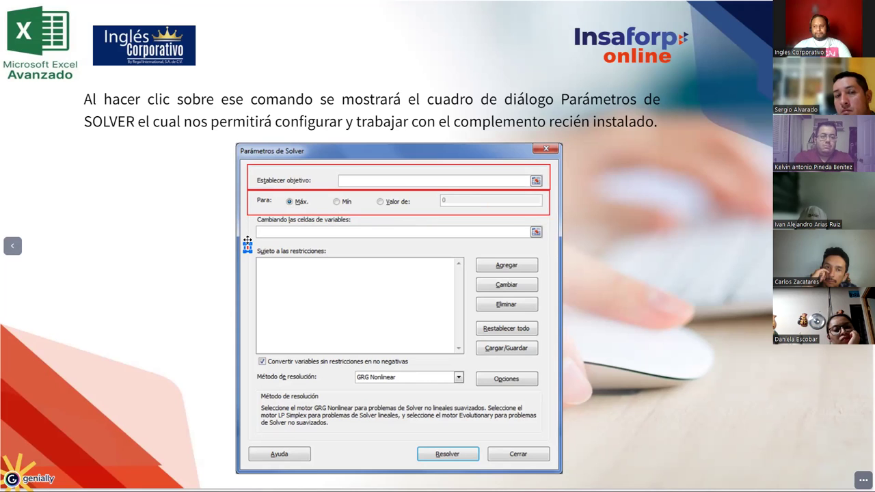
mouse_move(247, 215)
mouse_down()
mouse_move(265, 235)
mouse_move(399, 238)
mouse_up()
drag(540, 249, 549, 246)
click(283, 270)
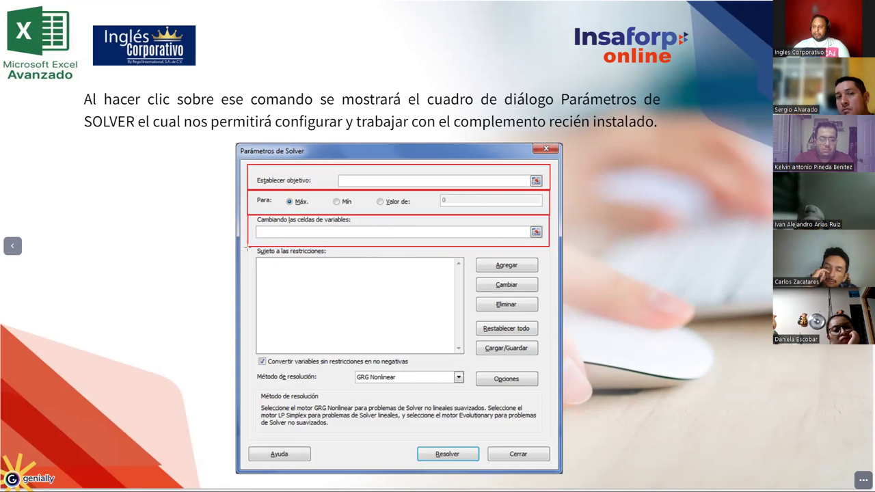
drag(249, 247, 470, 357)
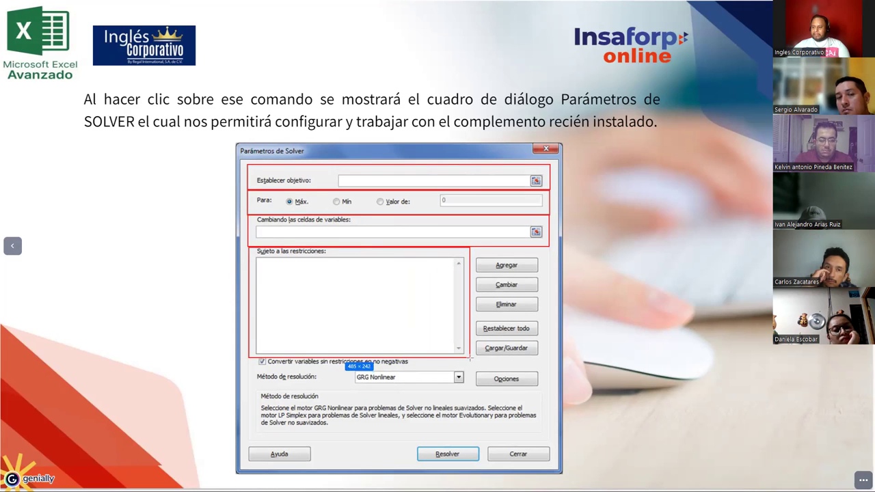
key(Escape)
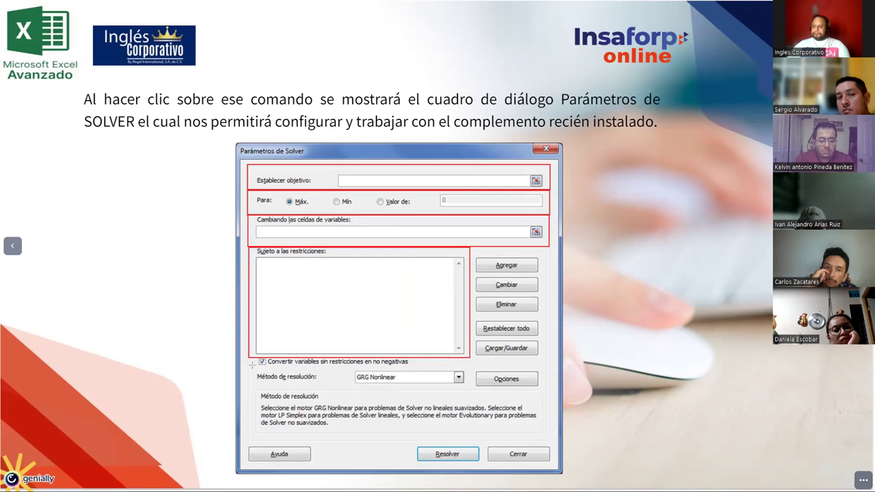
mouse_move(247, 358)
mouse_down()
mouse_move(267, 377)
mouse_move(335, 388)
mouse_move(470, 388)
mouse_up()
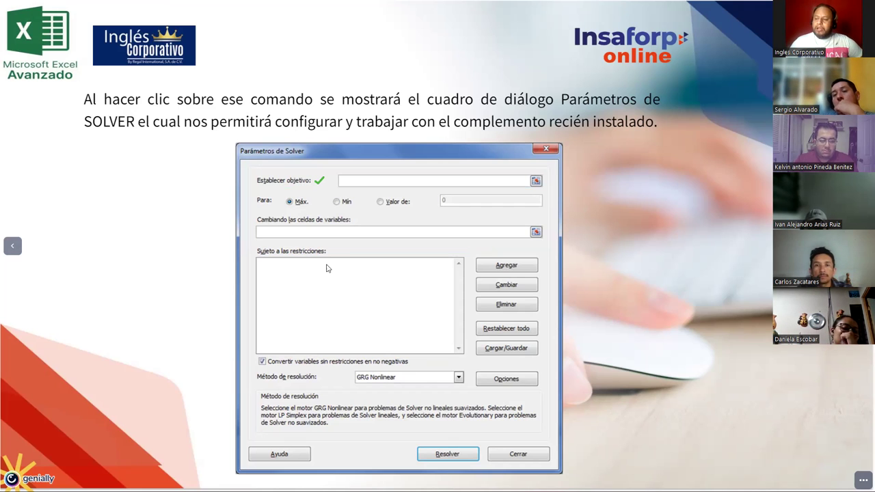
Step: Stamp green check marks at Para and Cambiando las celdas de variables, plus a horizontal row of them beside the dialog image
click(248, 202)
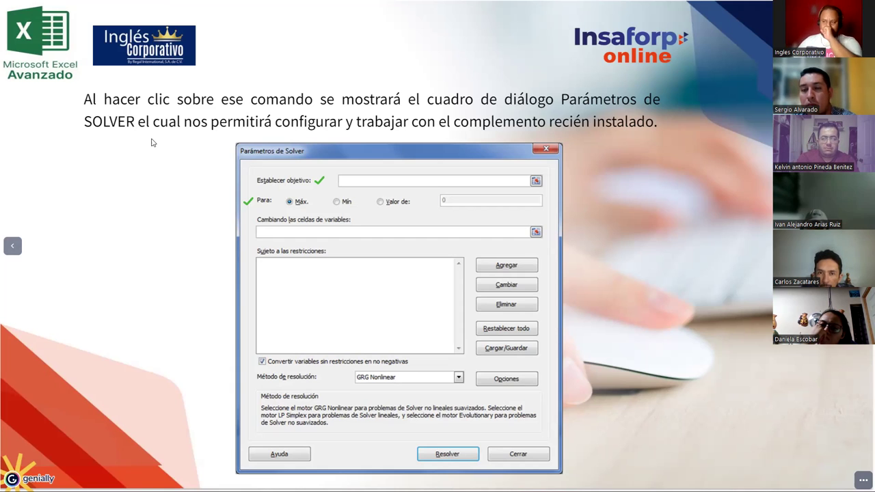
click(251, 234)
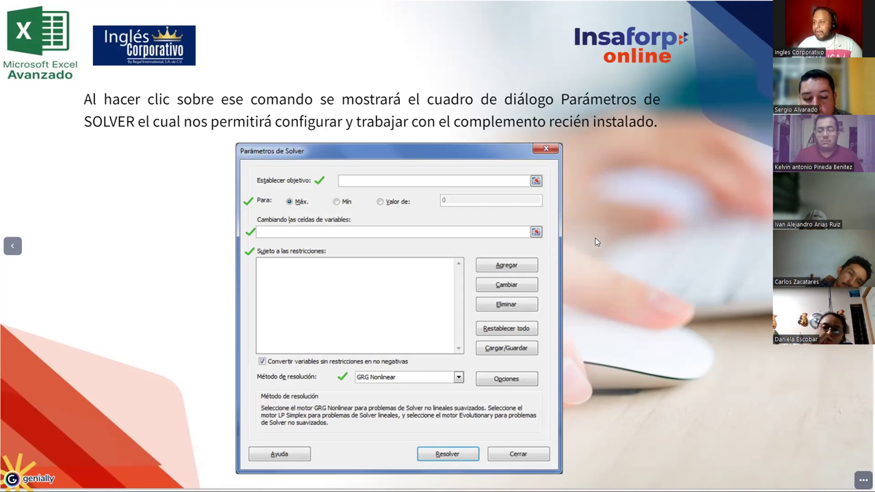
click(616, 236)
click(637, 237)
click(660, 237)
click(673, 237)
click(692, 237)
click(710, 236)
click(722, 236)
click(735, 235)
click(751, 236)
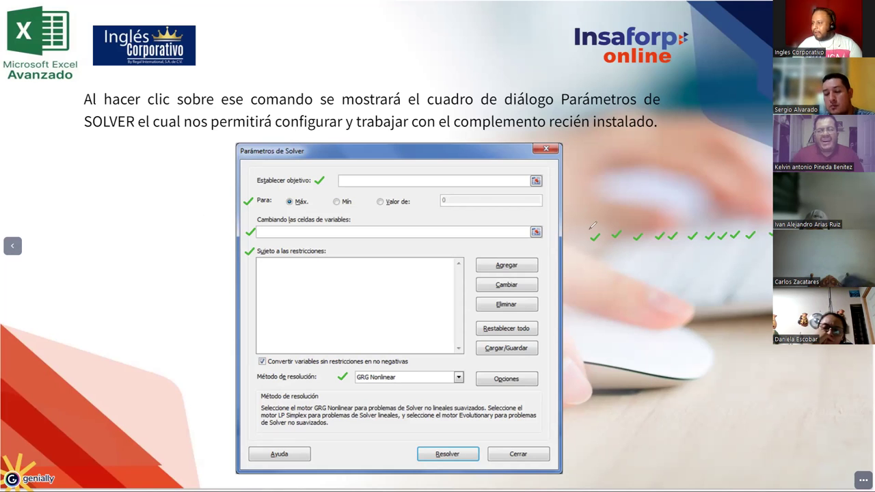
Step: Circle the first two check marks of the row in red, underline the whole row and draw a steep line between the two
mouse_move(592, 227)
mouse_down()
mouse_move(607, 229)
mouse_move(614, 244)
mouse_move(626, 222)
mouse_up()
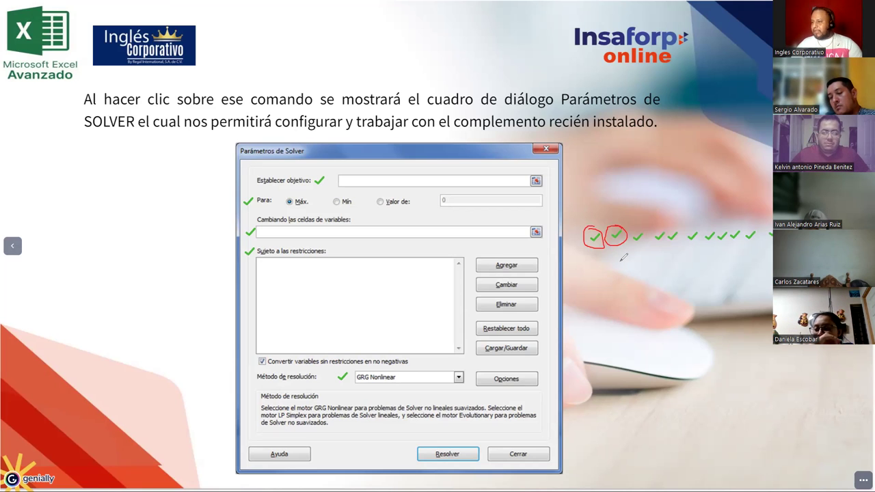
drag(593, 247, 772, 249)
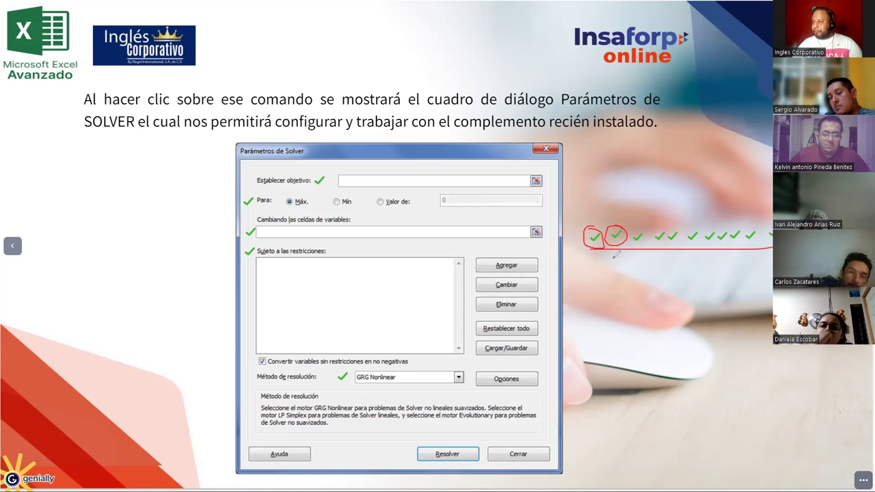
drag(604, 218, 618, 299)
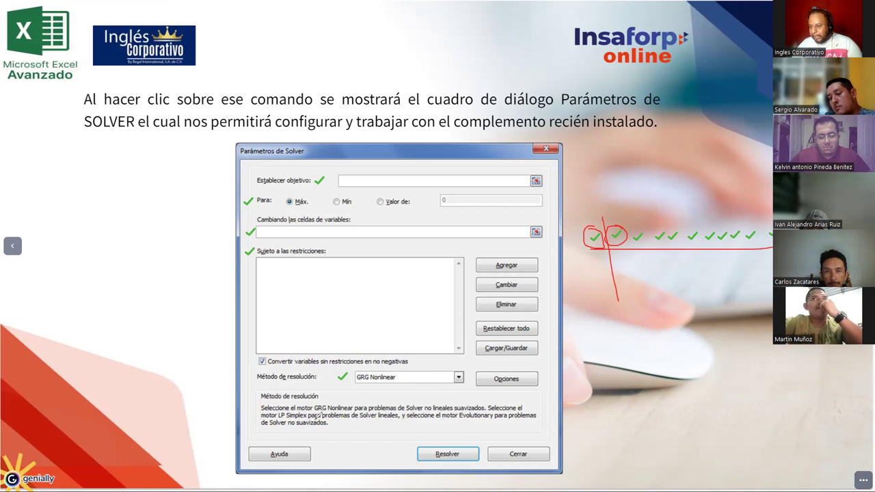
Step: Underline "no lineales" in the method description, sketch a red zigzag below the check mark row and slash through the row
drag(425, 411, 454, 411)
mouse_move(605, 327)
mouse_down()
mouse_move(624, 331)
mouse_move(642, 320)
mouse_move(692, 331)
mouse_move(711, 315)
mouse_up()
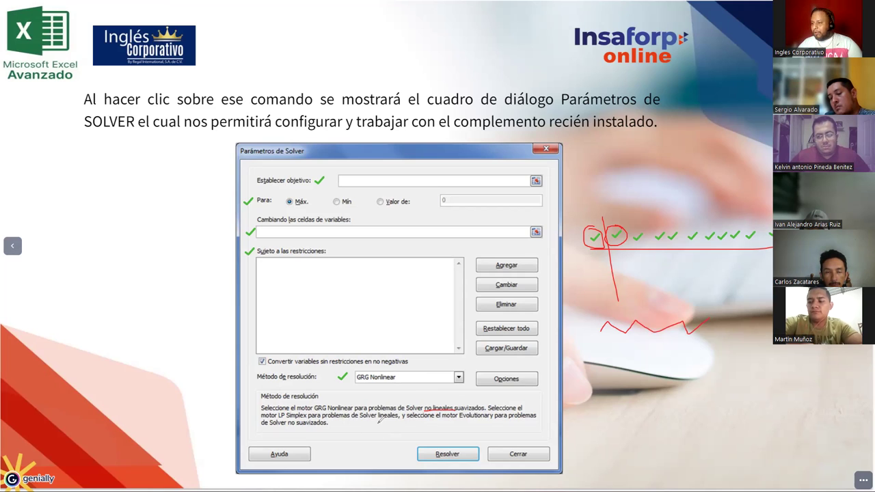
drag(663, 260, 701, 225)
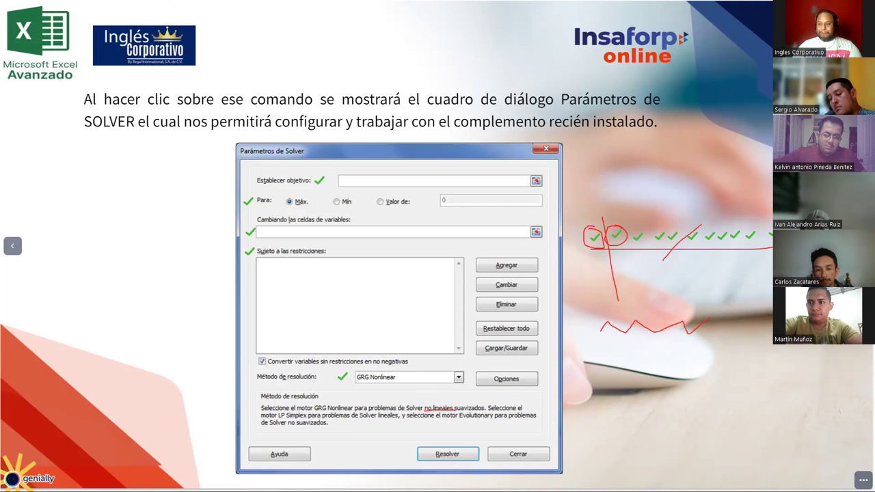
Step: Sketch a sharp red peak in the slide's blank area and a rounded curve below it, with the curve's crest circled
mouse_move(70, 238)
mouse_down()
mouse_move(103, 194)
mouse_move(134, 235)
mouse_up()
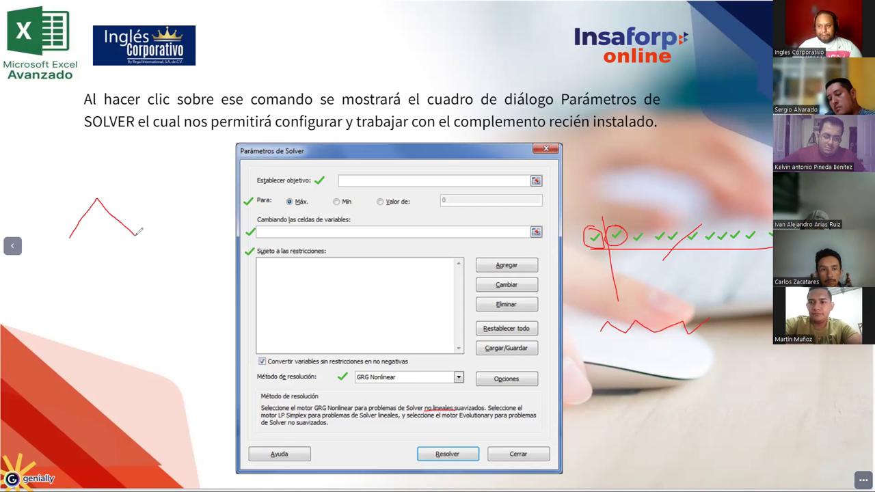
mouse_move(107, 185)
mouse_down()
mouse_move(86, 183)
mouse_move(101, 218)
mouse_move(119, 181)
mouse_up()
key(ctrl+z)
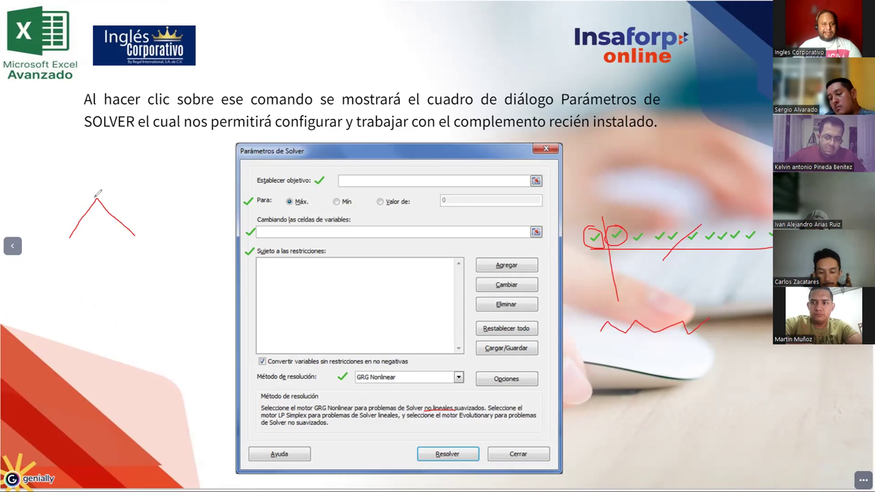
mouse_move(62, 299)
mouse_down()
mouse_move(79, 277)
mouse_move(108, 264)
mouse_move(153, 295)
mouse_up()
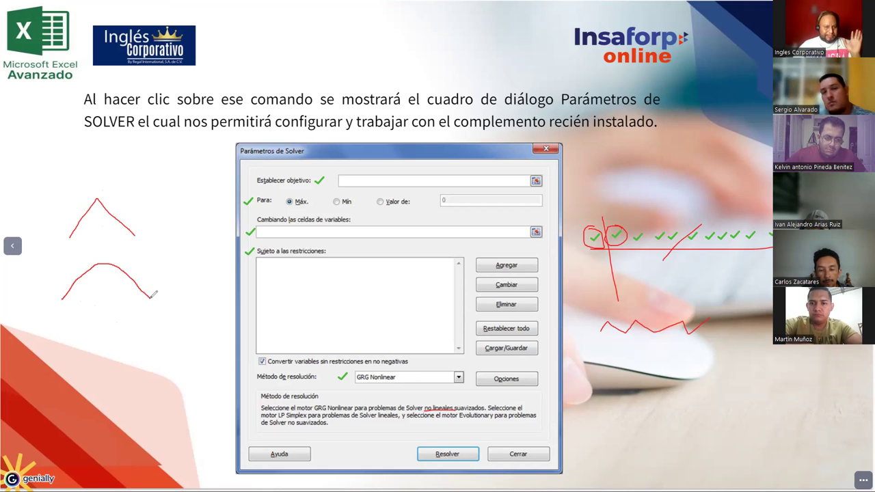
mouse_move(121, 242)
mouse_down()
mouse_move(96, 241)
mouse_move(85, 262)
mouse_move(127, 268)
mouse_move(121, 246)
mouse_up()
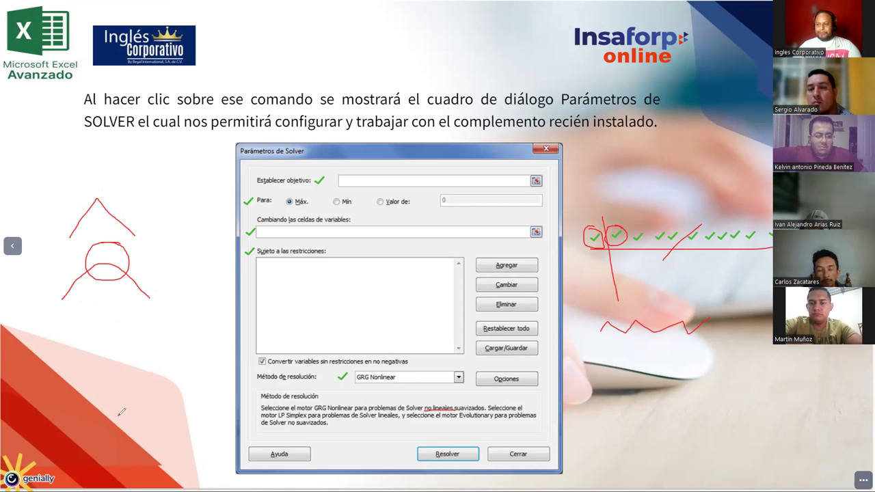
Step: Draw a red tick beside both the peak and the curve sketches, and underline the Método de resolución label
drag(99, 193, 137, 175)
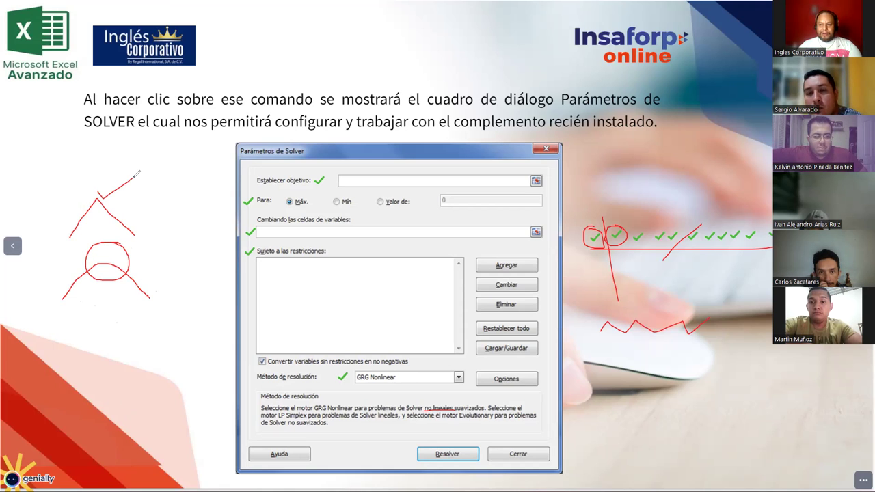
mouse_move(136, 254)
mouse_down()
mouse_move(141, 263)
mouse_move(166, 232)
mouse_up()
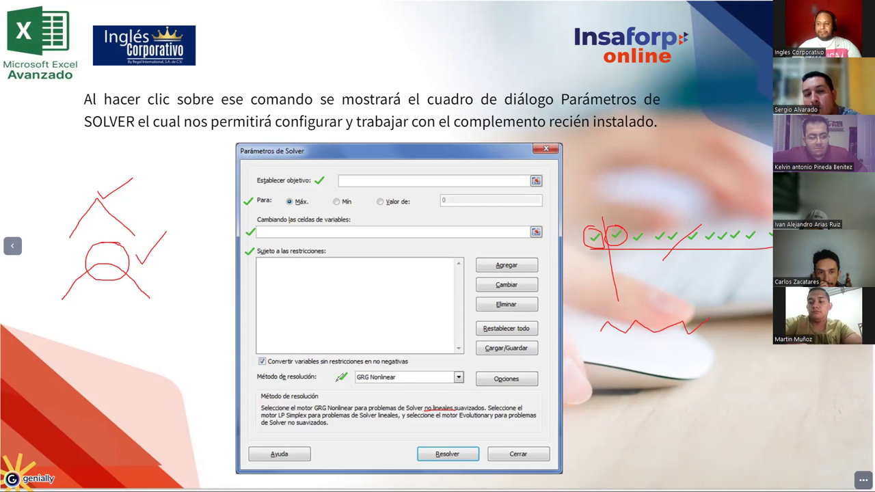
drag(257, 383, 317, 383)
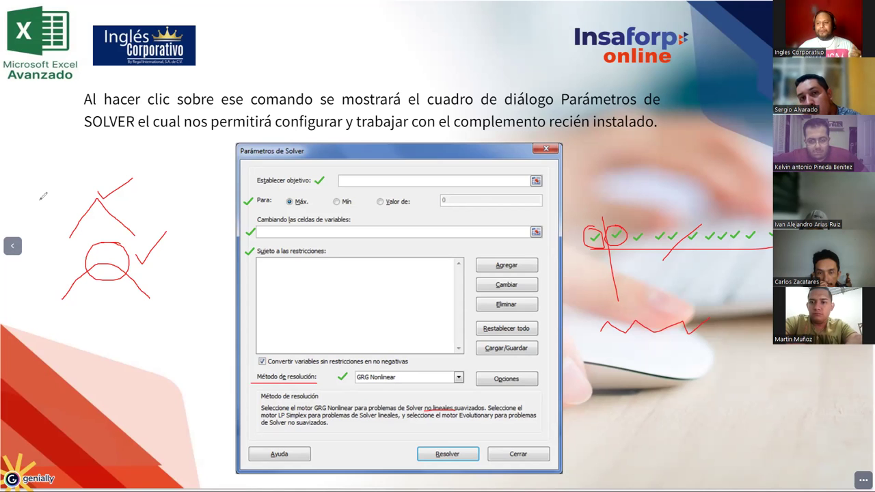
Step: Clear all slide drawings and underline in red the nonlinear, "Solver lineales" and "Solver no suavizados" problem types in the method description
key(Escape)
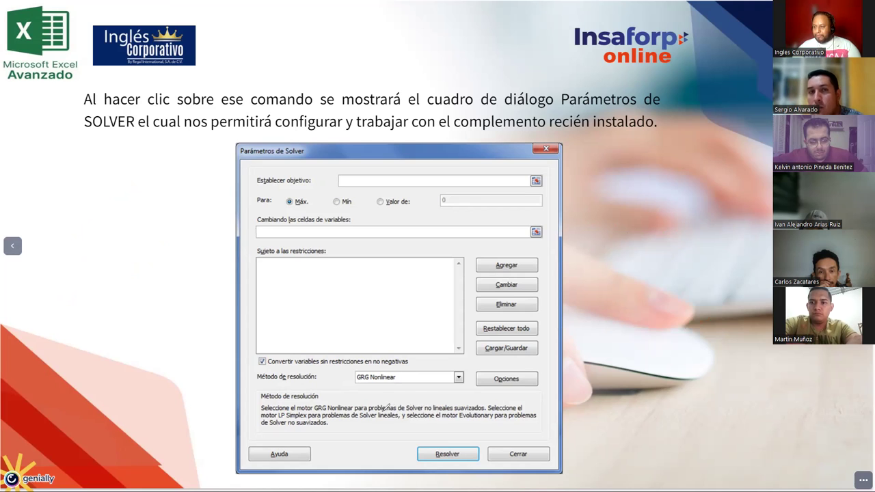
drag(398, 408, 487, 408)
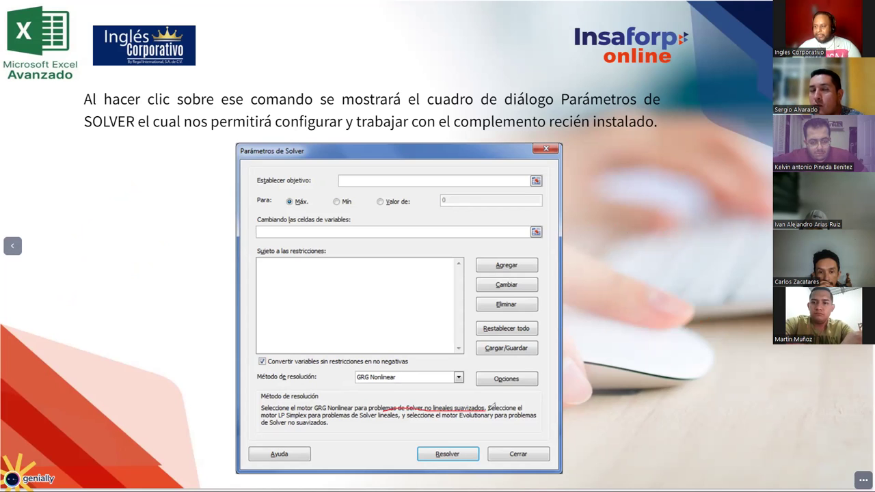
drag(350, 415, 408, 415)
drag(262, 426, 331, 423)
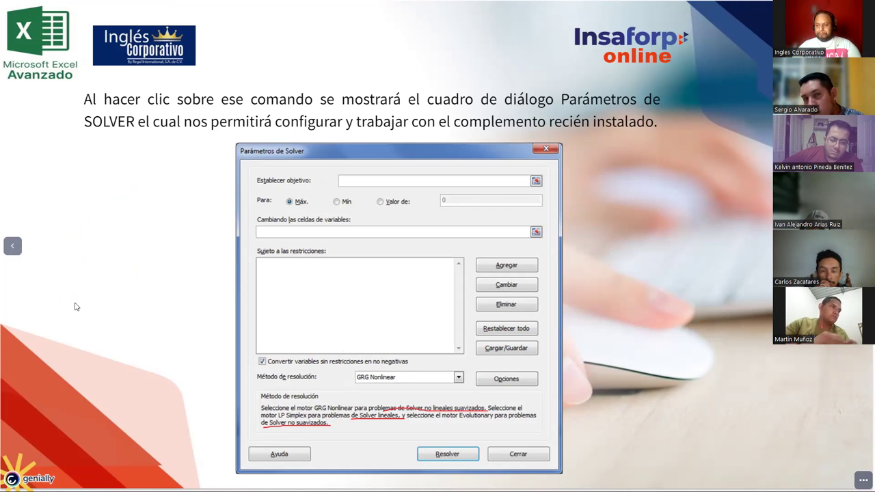
drag(254, 388, 319, 387)
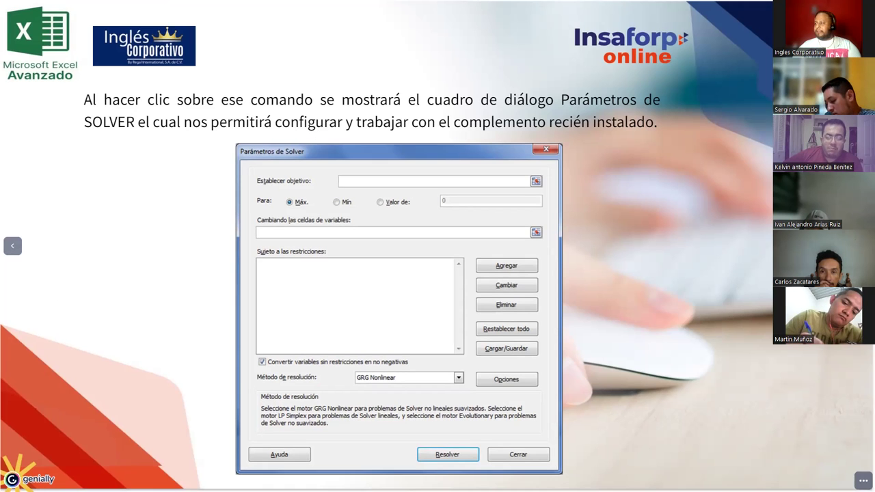
Step: Advance to the Utilizando Excel Solver slide and switch to the Ejercicio 10 sheet in Excel
key(Right)
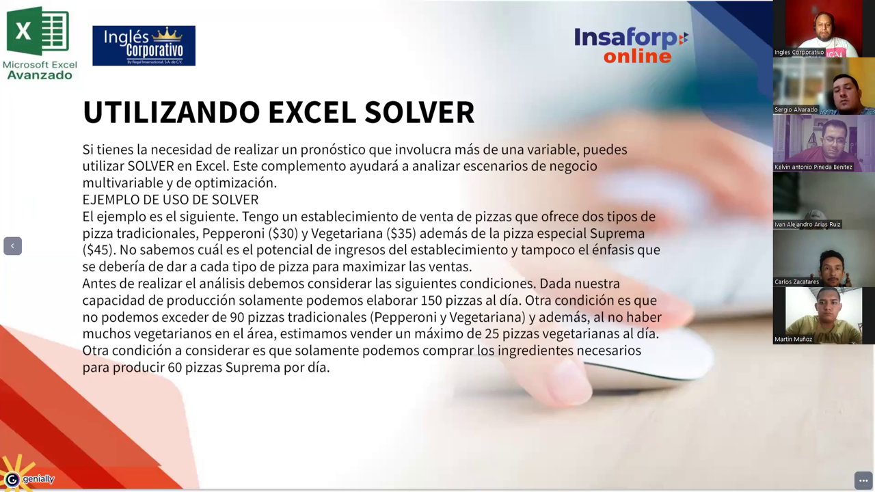
key(alt+Tab)
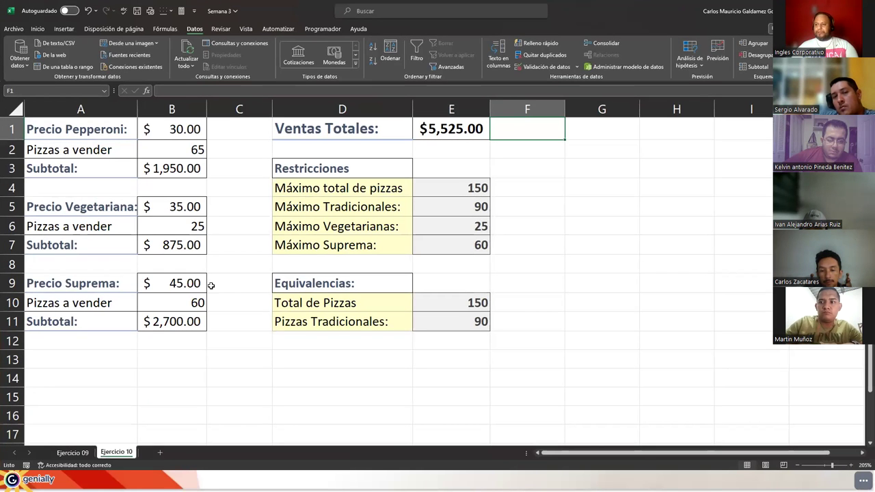
Step: Clear the Pizzas a vender quantities for Pepperoni, Vegetariana and Suprema in cells B2, B6 and B10
click(172, 150)
key(Delete)
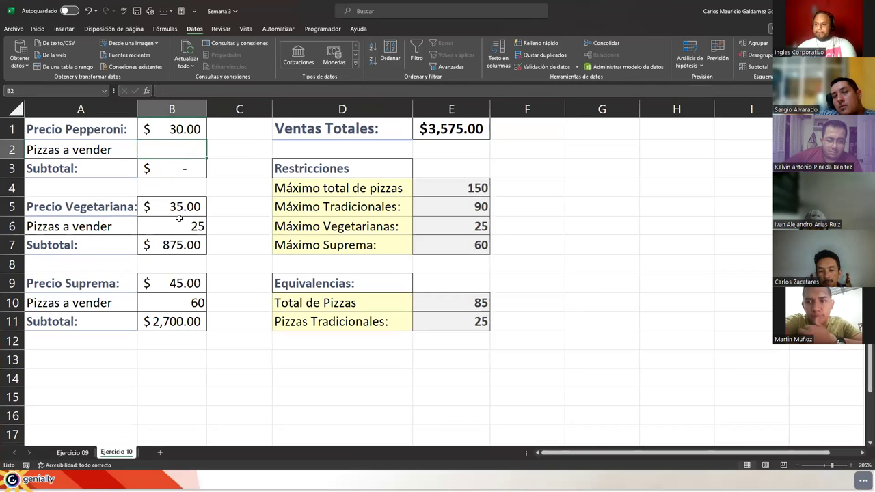
click(178, 225)
key(Delete)
click(188, 303)
key(Delete)
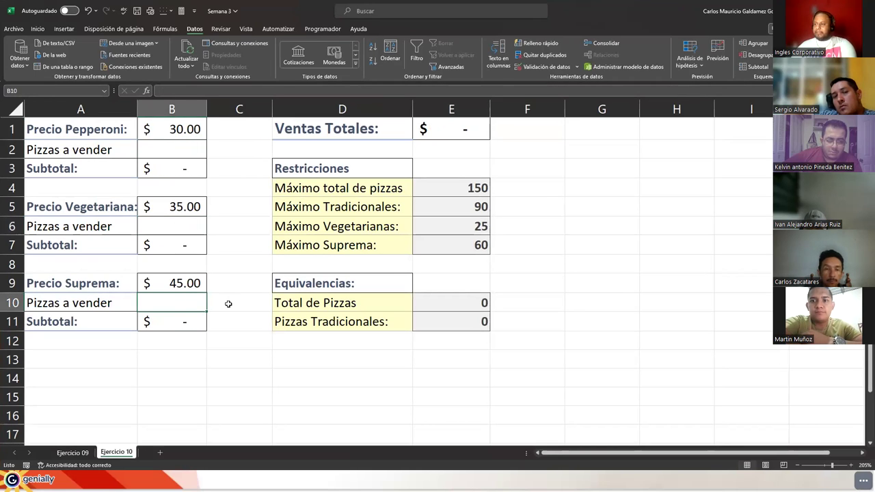
click(278, 338)
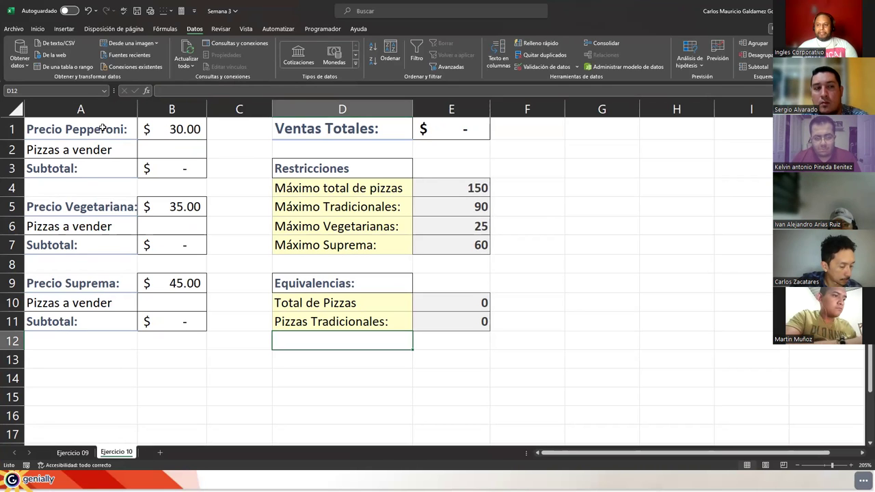
Step: Examine the Pepperoni price and quantity cells and the subtotal formulas of the Pepperoni and Vegetariana blocks in B3 and B7
click(221, 347)
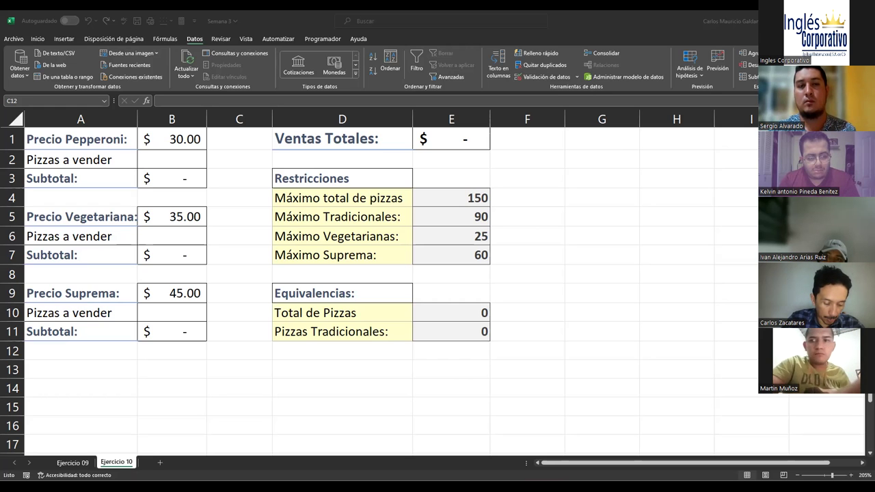
key(alt+Tab)
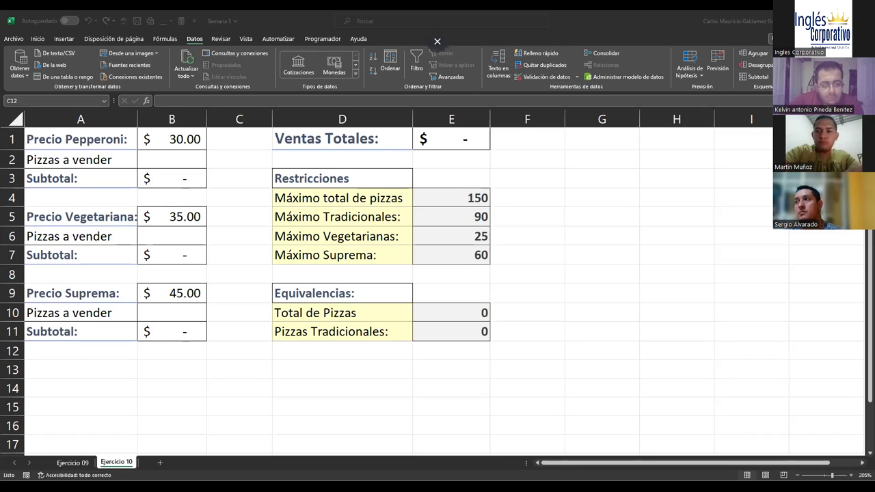
click(165, 145)
click(172, 162)
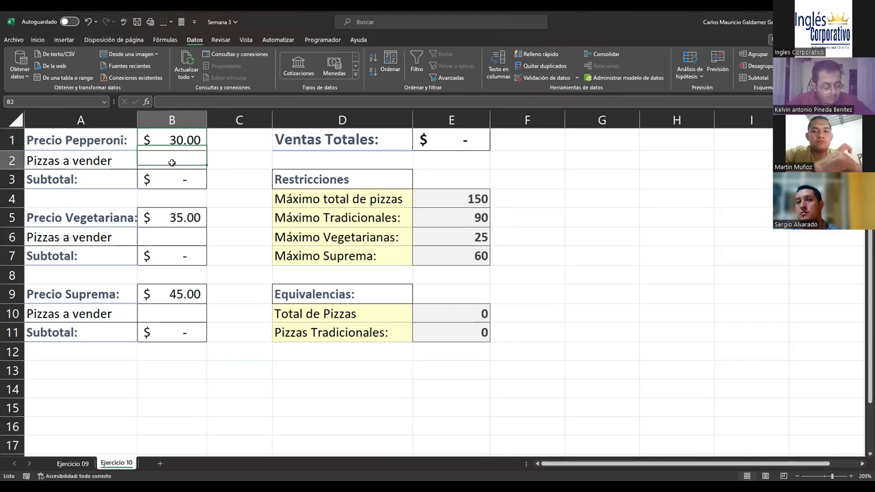
drag(61, 156, 154, 158)
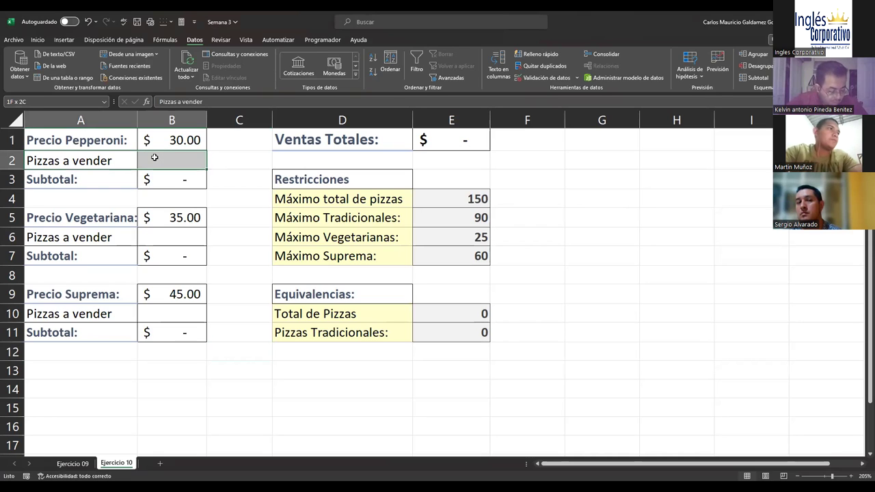
click(174, 177)
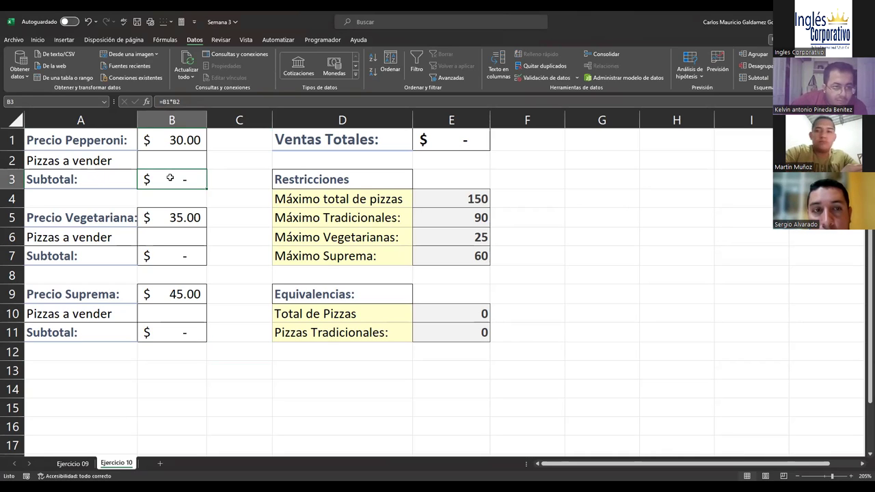
double_click(171, 178)
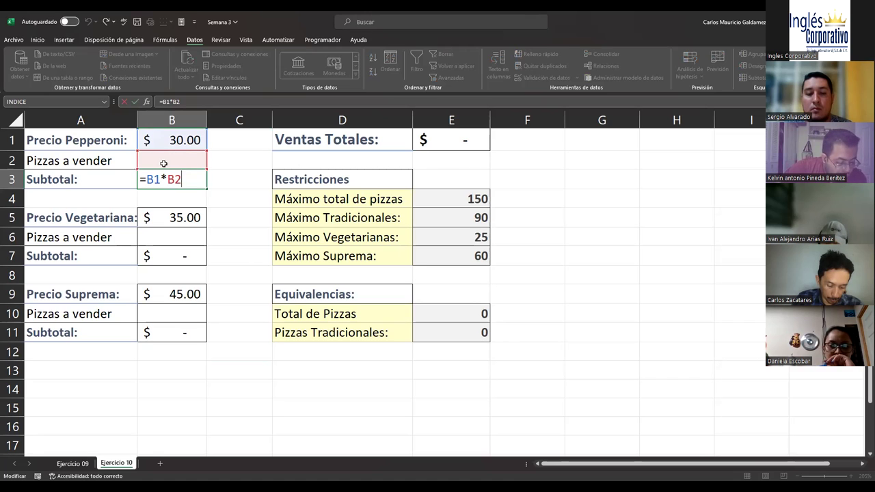
key(Return)
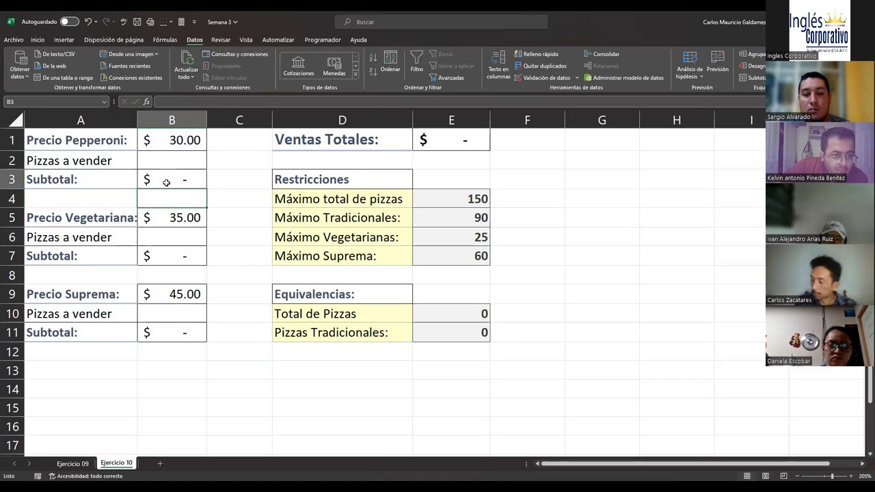
click(178, 257)
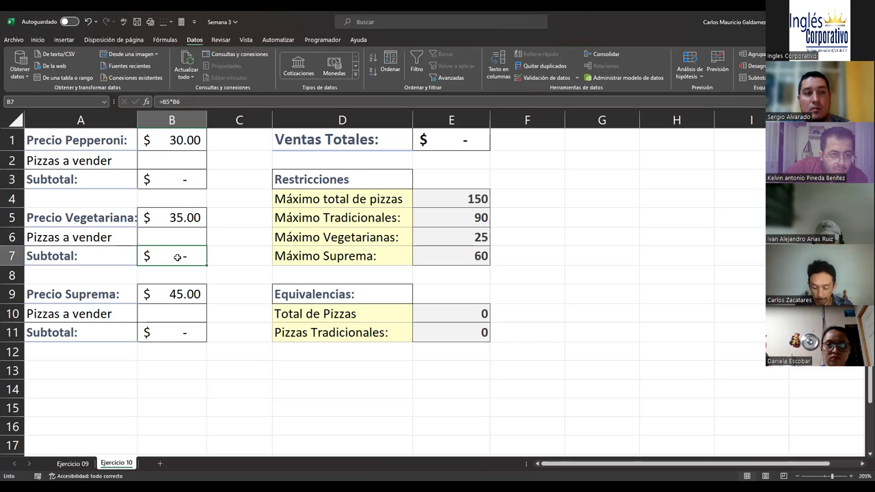
double_click(177, 257)
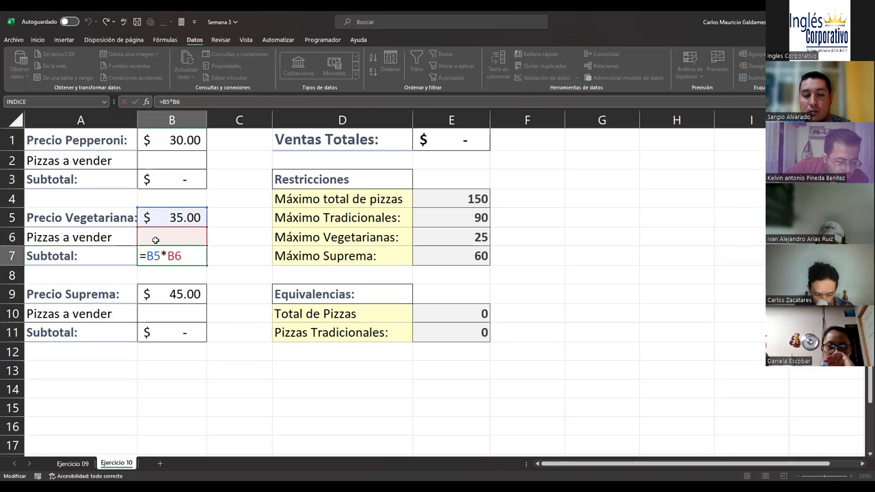
Step: Widen column A slightly so the Precio Vegetariana label fits inside its cell
click(138, 120)
drag(137, 119, 145, 120)
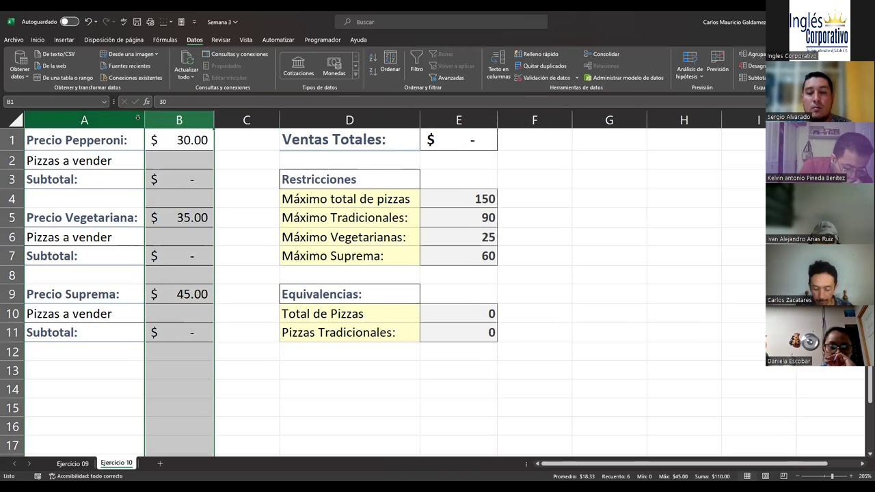
click(157, 240)
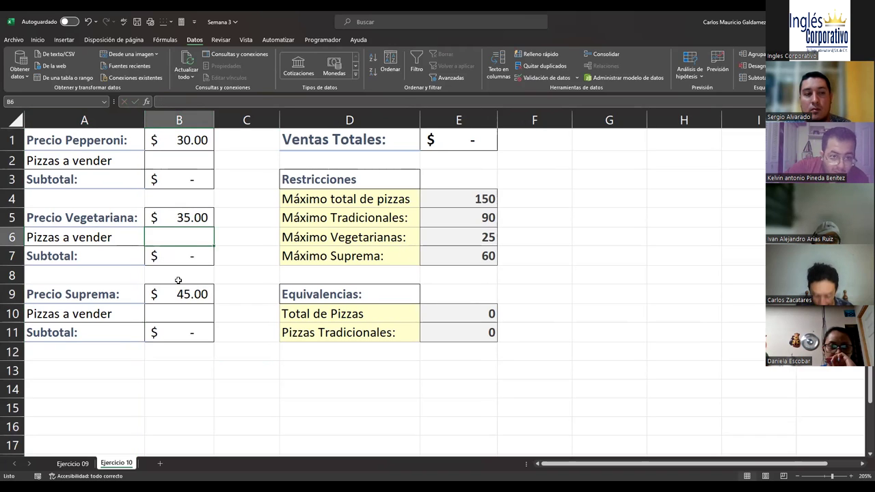
Step: Inspect the Vegetariana and Suprema subtotal formulas in B7 and B11 without changing them
double_click(176, 255)
key(Escape)
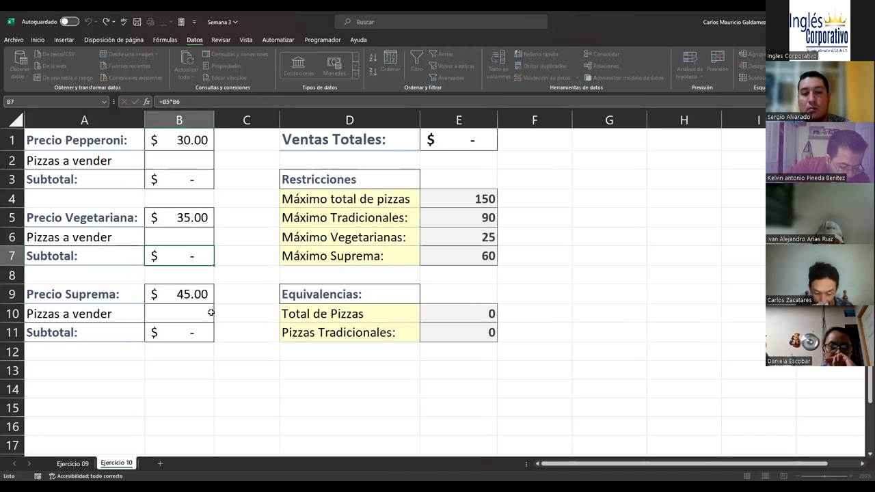
click(184, 336)
double_click(184, 337)
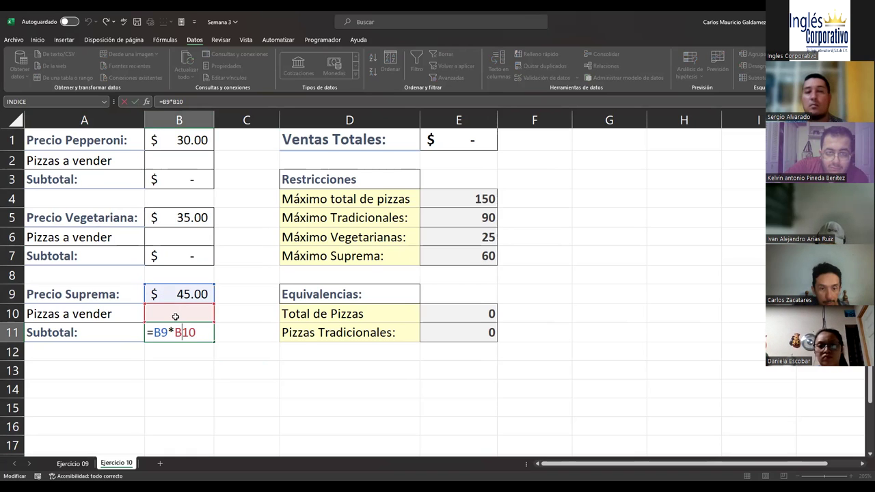
key(Escape)
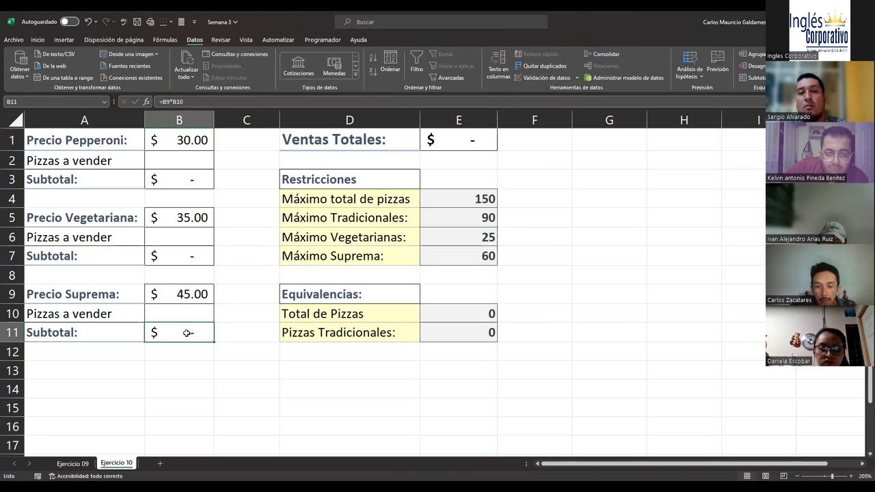
Step: Inspect which subtotal cells the Ventas Totales formula in E1 adds together
click(450, 141)
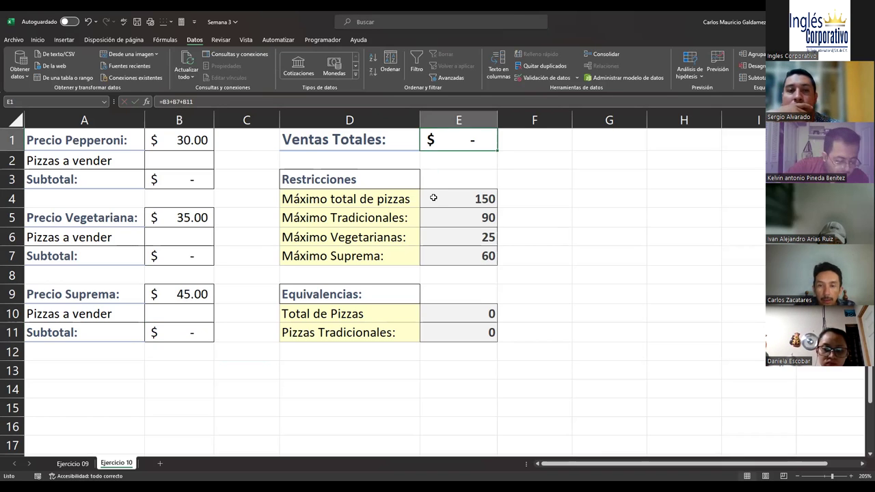
key(F2)
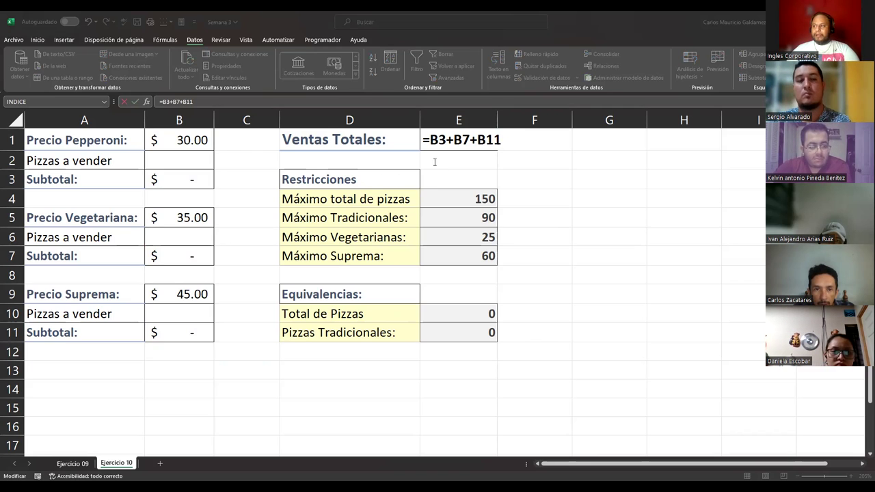
click(443, 142)
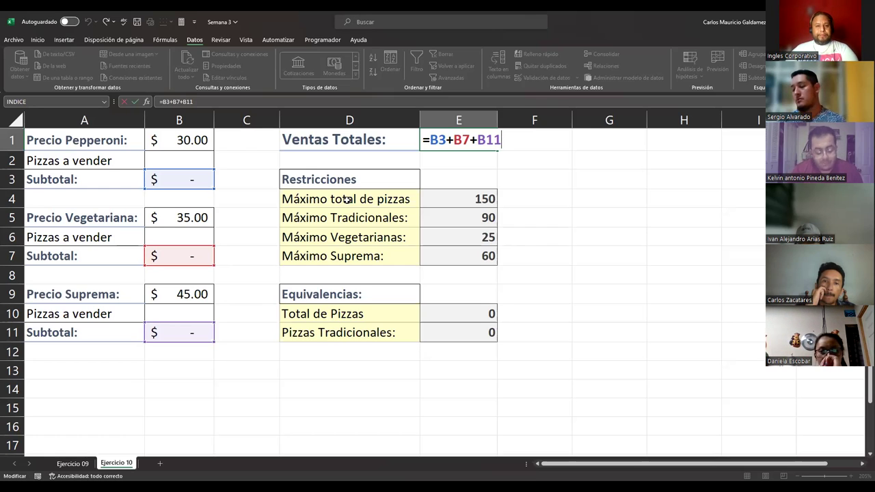
Step: Review the four Restricciones limits in E4:E7 row by row, relating the traditional maximum to the Pepperoni and Vegetariana price rows
click(422, 205)
drag(455, 199, 463, 257)
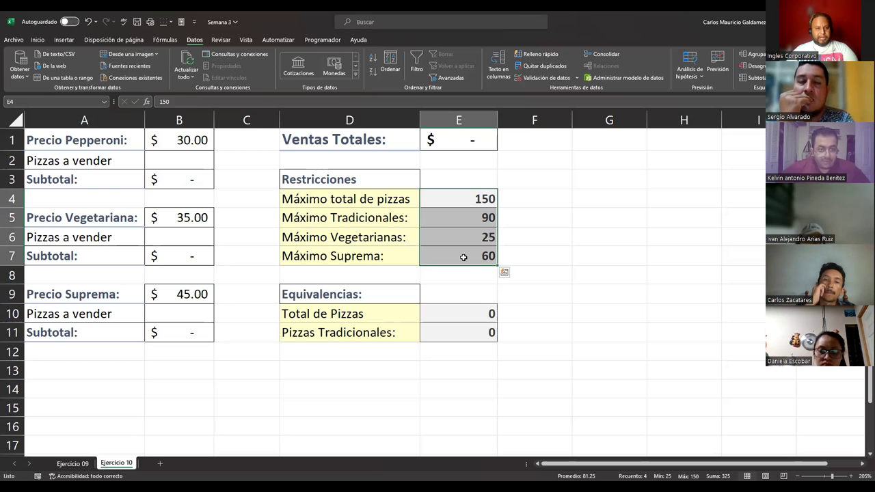
drag(322, 199, 451, 200)
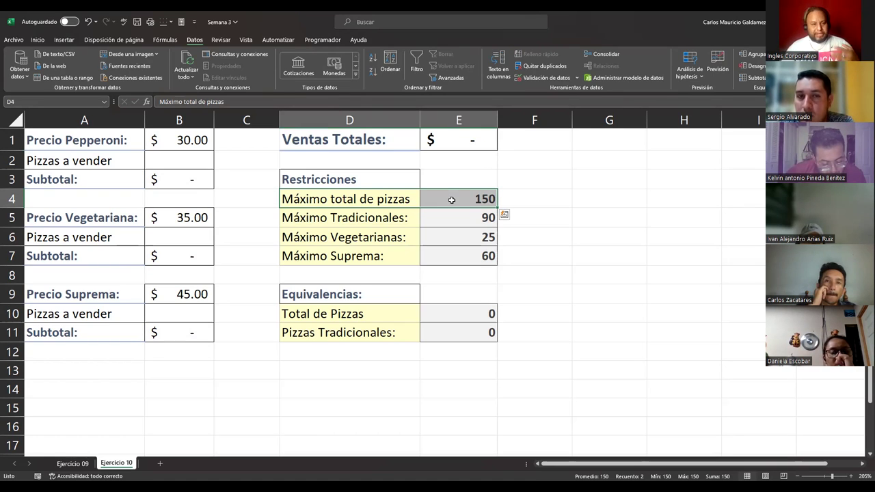
click(323, 220)
shift+click(453, 219)
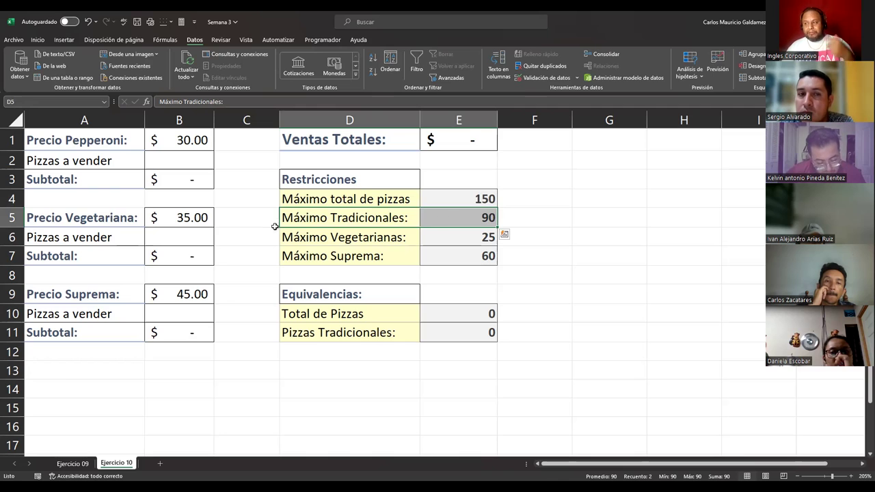
drag(74, 141, 159, 142)
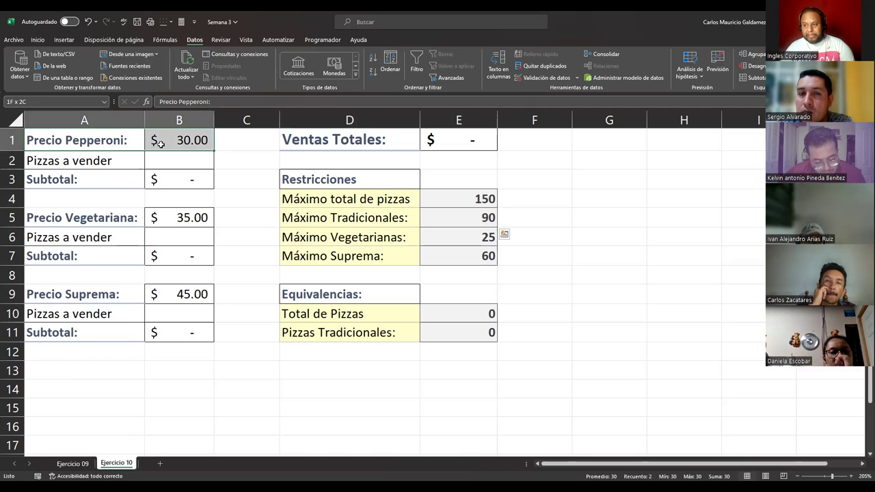
drag(68, 217, 185, 219)
drag(364, 236, 449, 235)
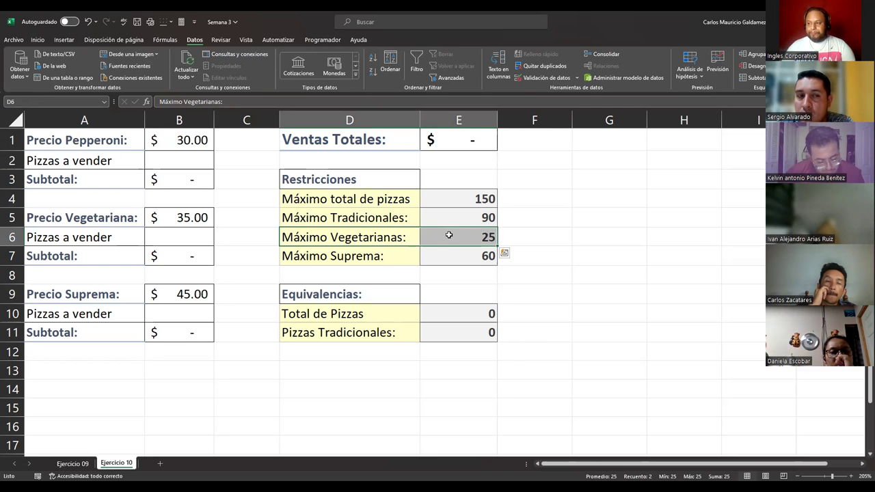
drag(355, 254, 428, 257)
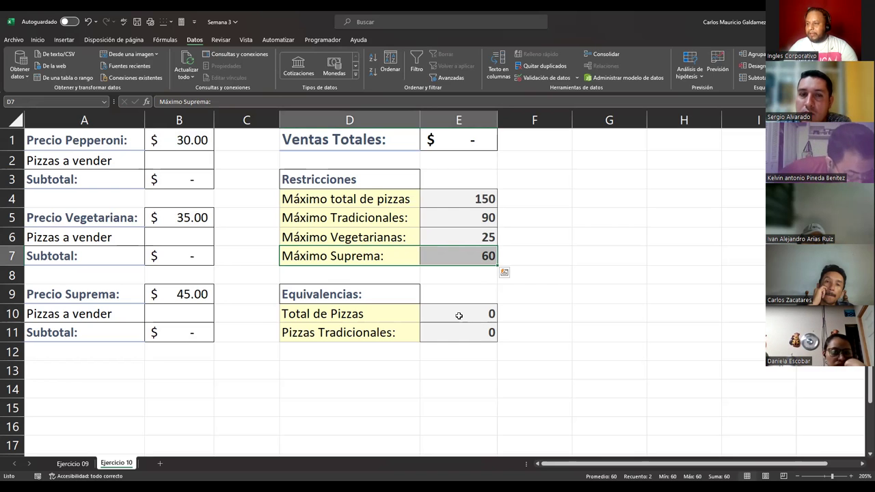
Step: Inspect the Equivalencias formulas for Total de Pizzas in E10 and Pizzas Tradicionales in E11
click(458, 315)
key(F2)
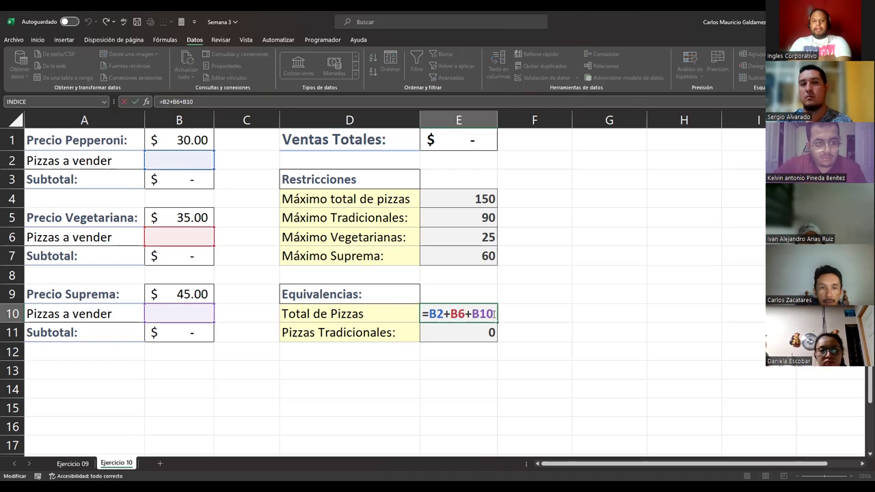
key(Return)
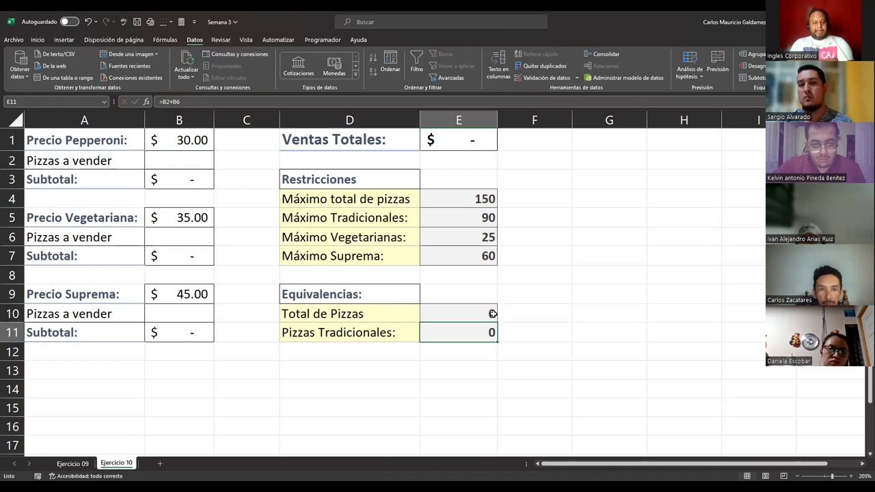
text(=B2+B6)
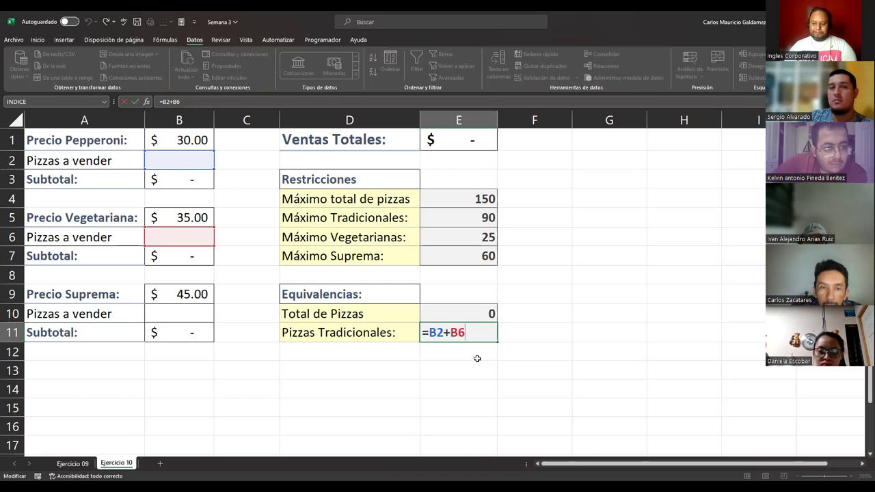
Step: Review the Restricciones block D4:E7 alongside the three Pizzas a vender cells B2, B6 and B10
key(Return)
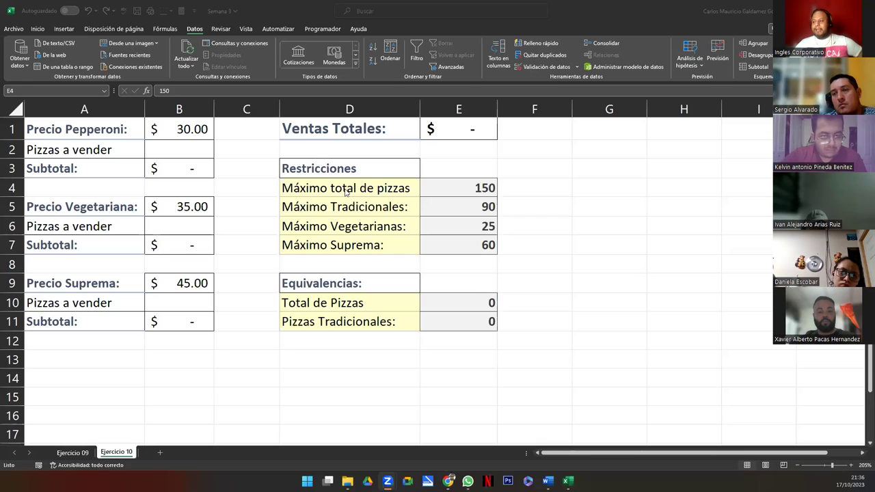
drag(311, 189, 443, 248)
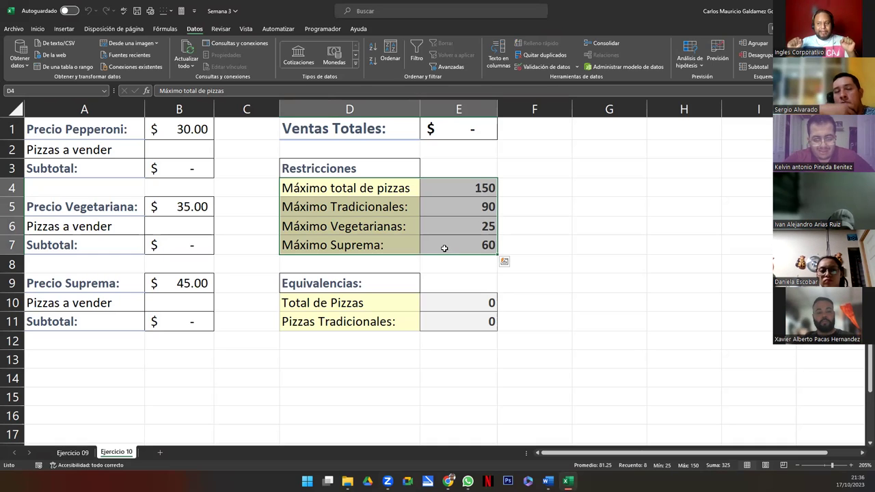
click(177, 153)
click(188, 230)
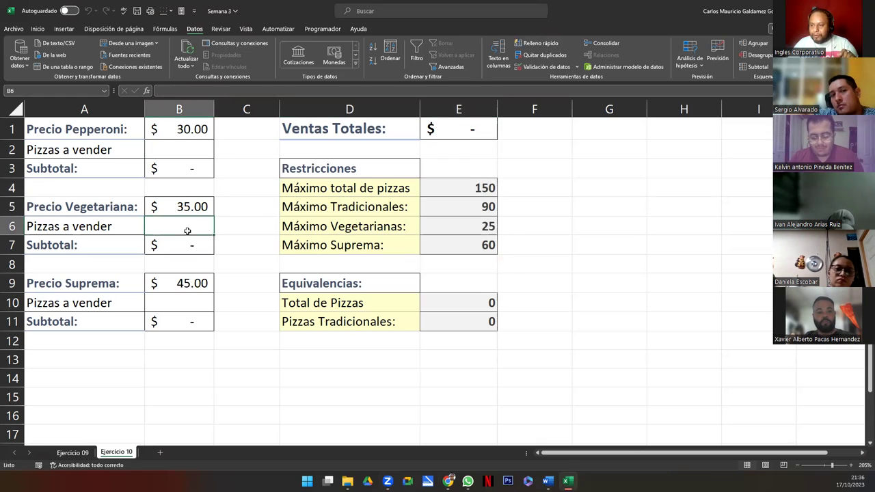
click(198, 304)
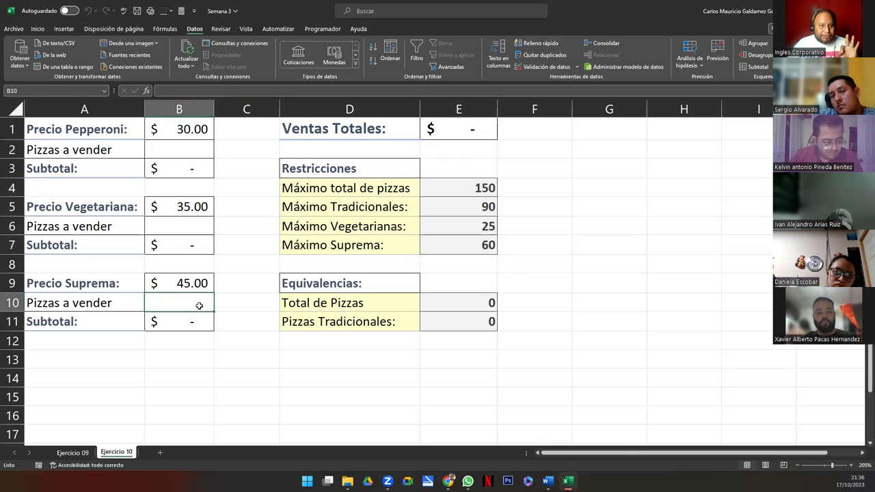
drag(477, 188, 453, 249)
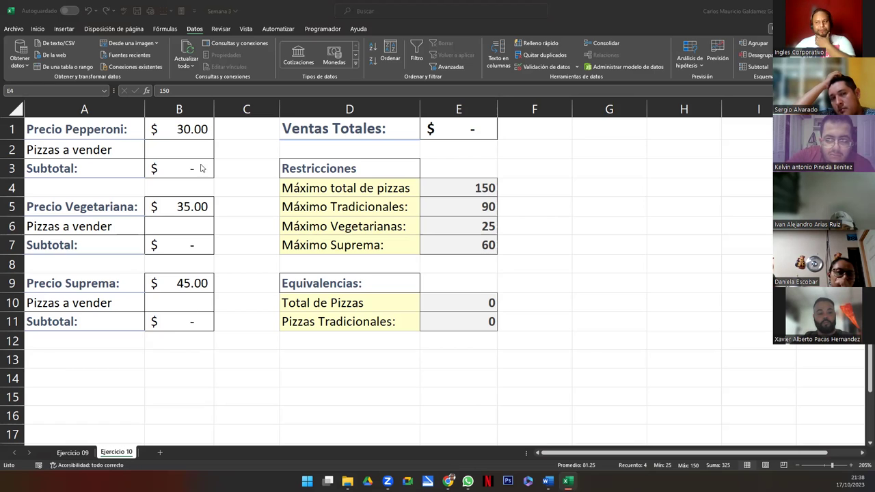
Step: Compare the traditional and vegetarian maximums in E5:E6 with the Pepperoni and Vegetariana quantity cells B2 and B6
shift+click(447, 245)
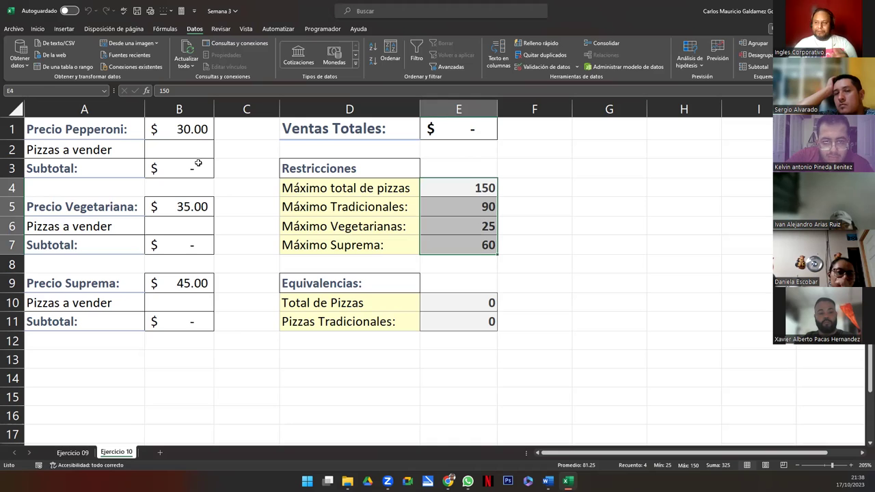
click(174, 150)
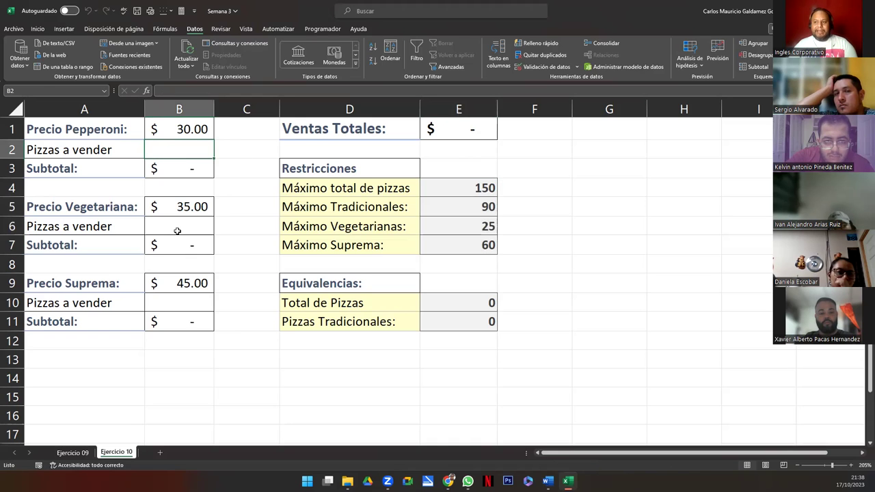
click(460, 208)
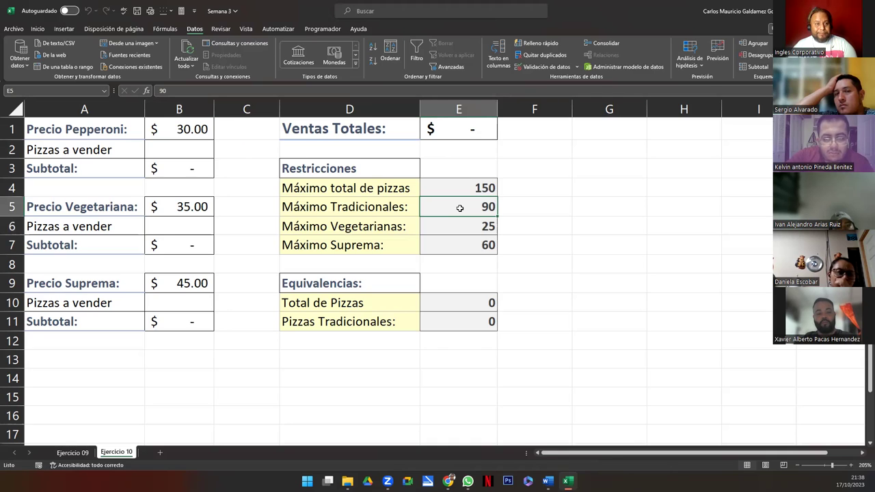
click(171, 227)
click(461, 227)
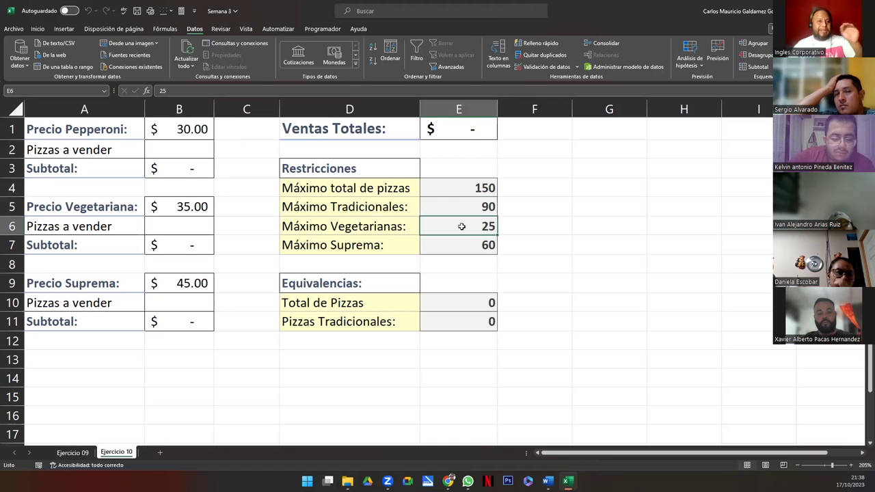
click(201, 149)
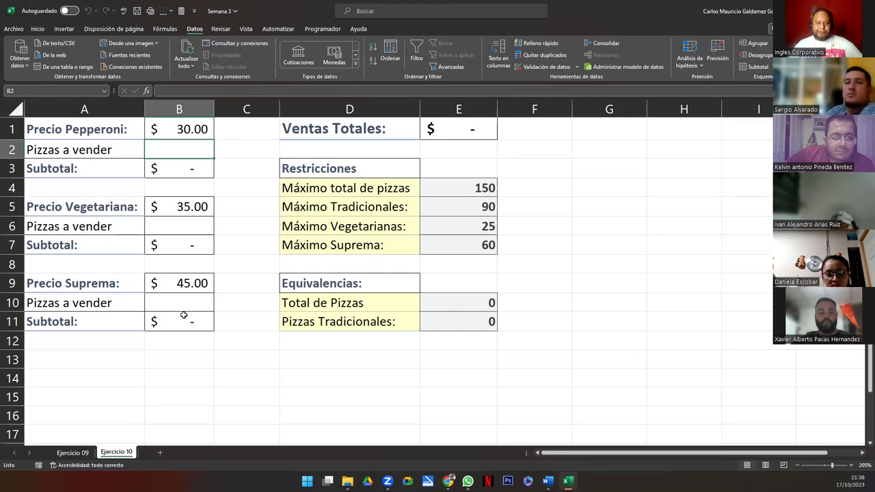
click(486, 207)
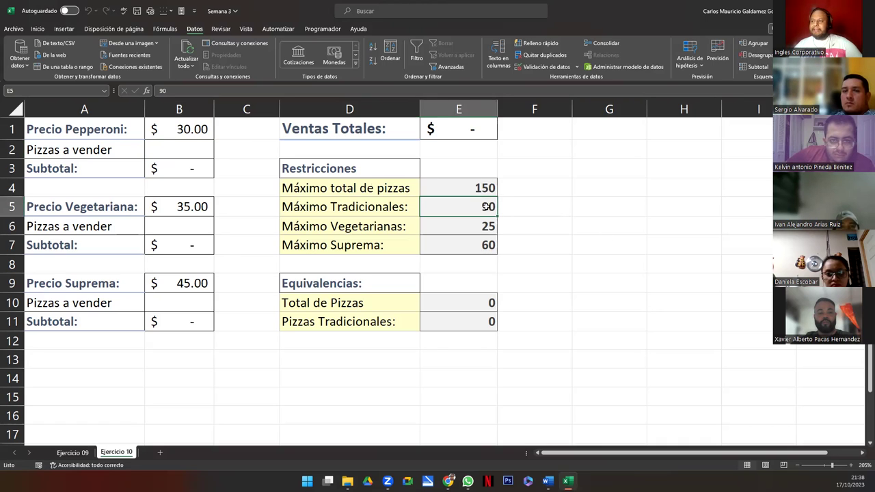
Step: Open Solver and set the Ventas Totales cell E1 as the objective with the Máx option
click(38, 30)
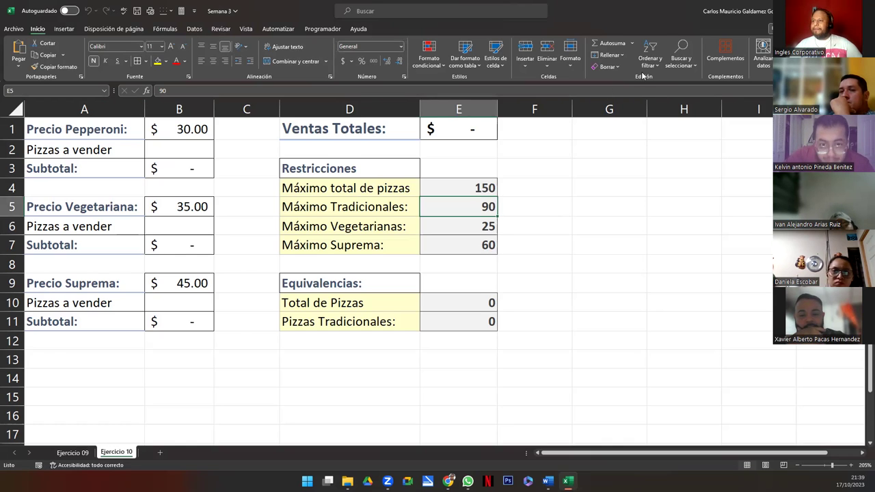
click(194, 29)
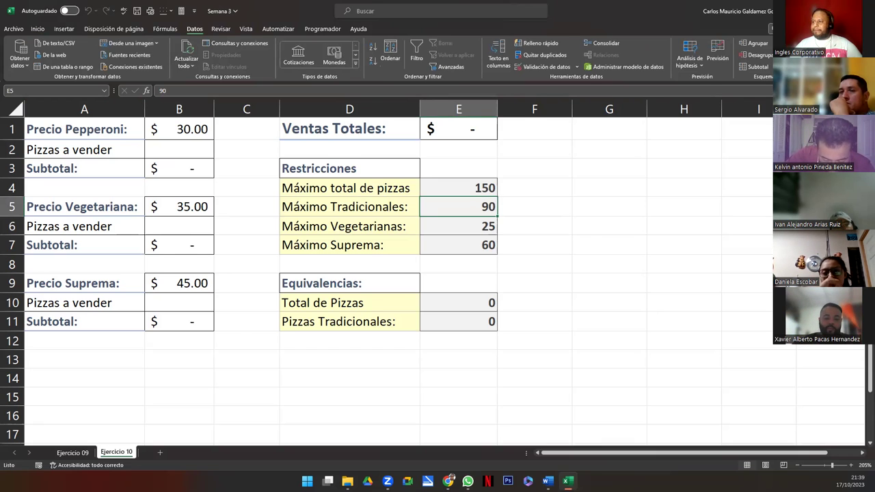
click(817, 52)
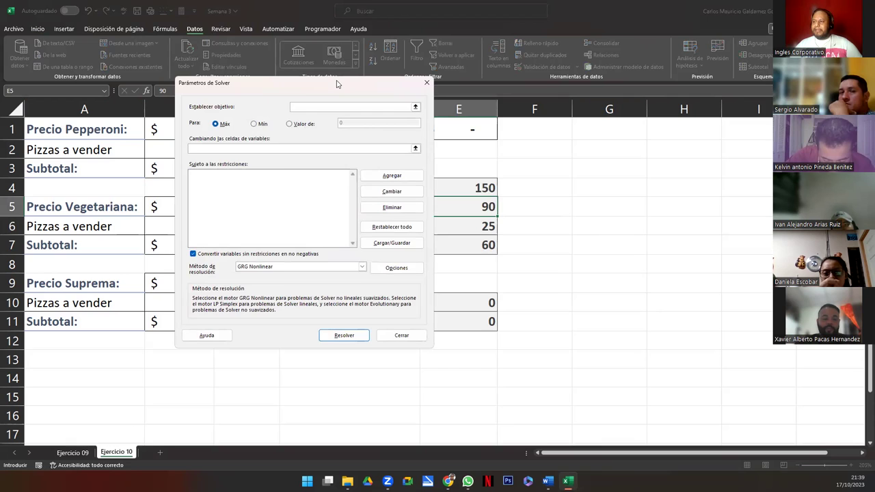
drag(338, 84, 537, 148)
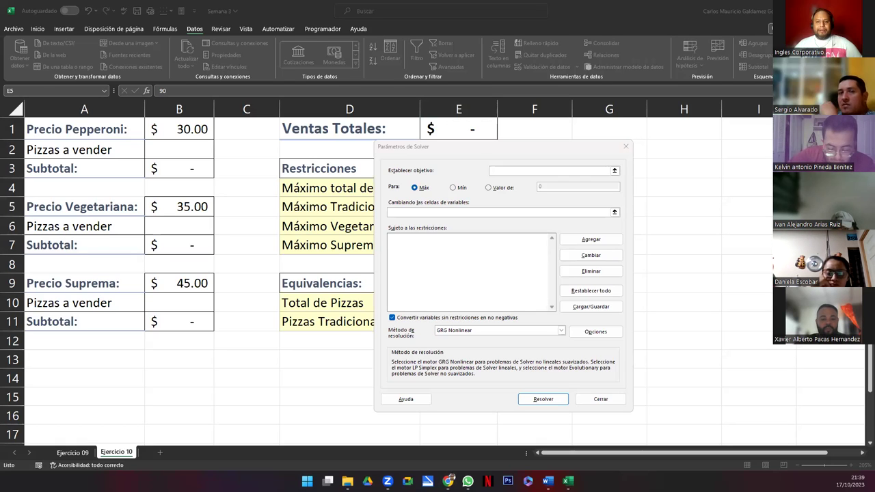
click(454, 168)
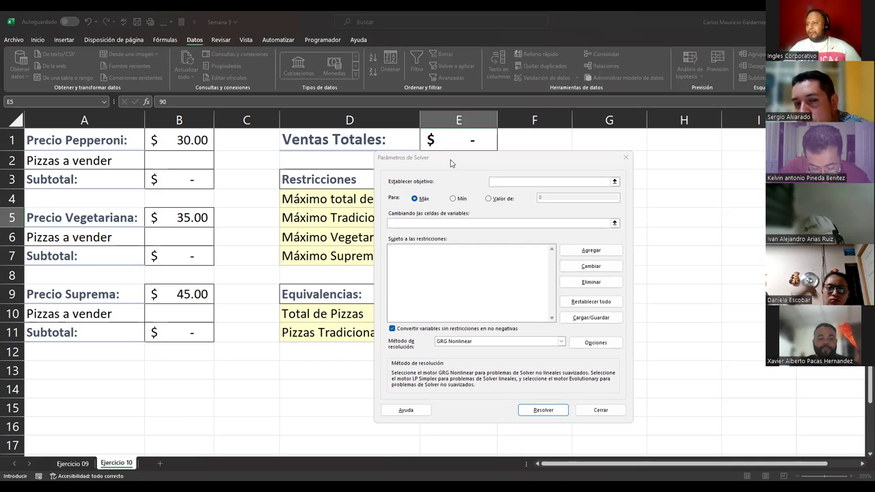
click(449, 181)
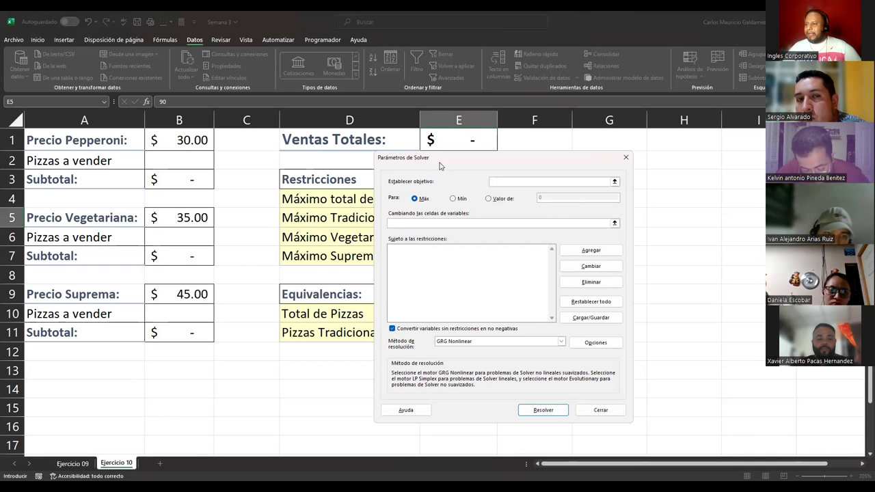
drag(440, 166, 427, 185)
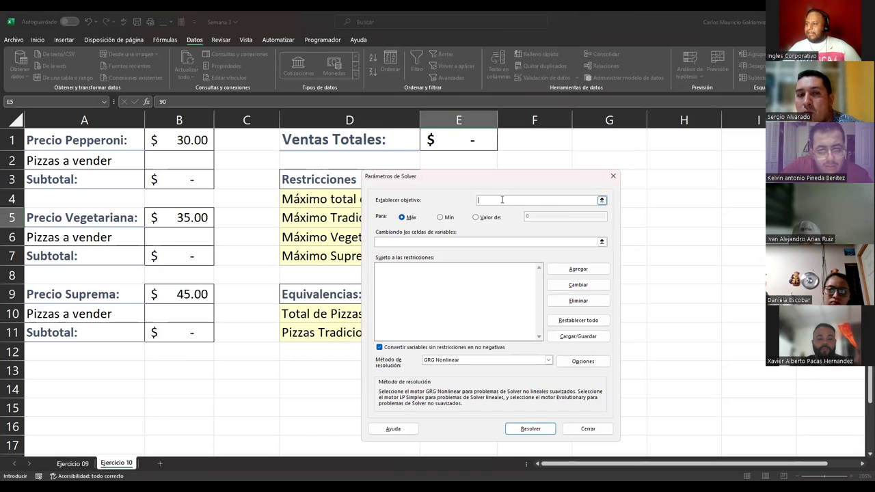
click(441, 139)
click(491, 201)
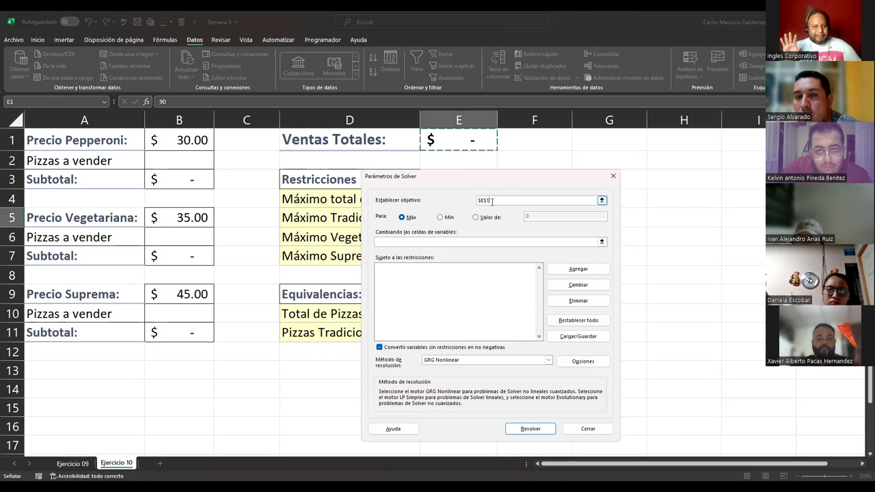
click(478, 241)
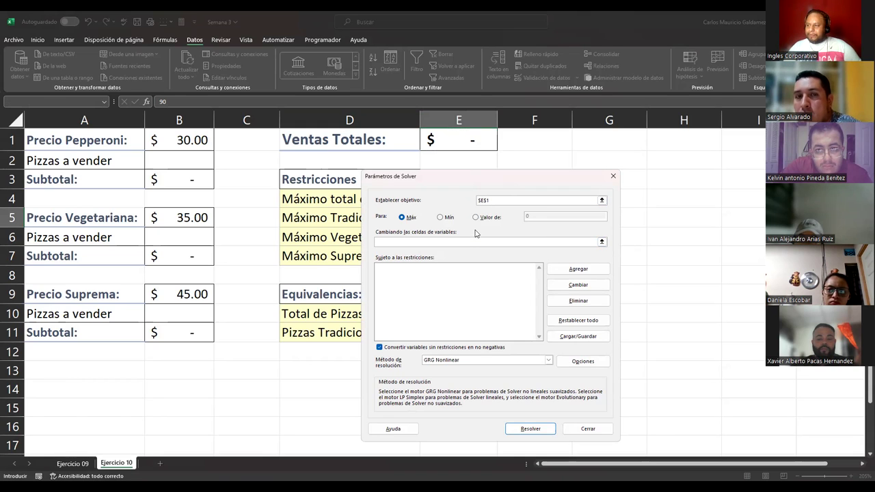
click(406, 218)
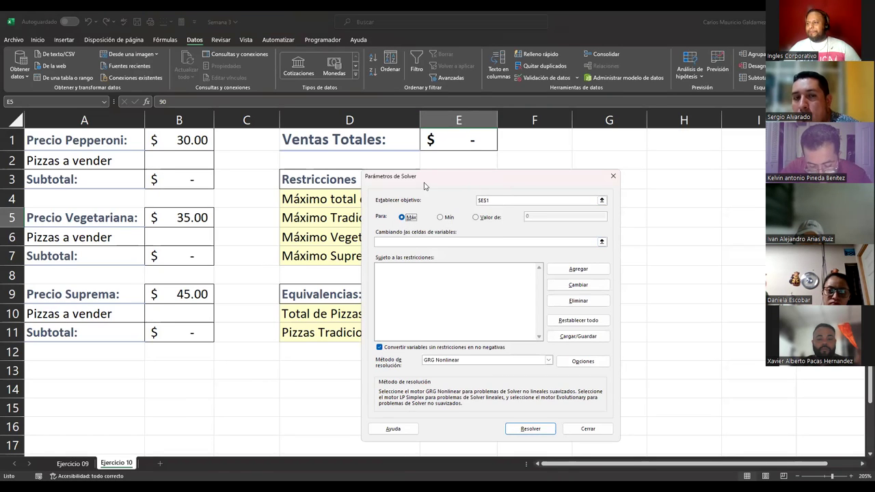
Step: Set the three Pizzas a vender cells B2, B6 and B10 as Solver's changing variable cells
drag(424, 186, 567, 150)
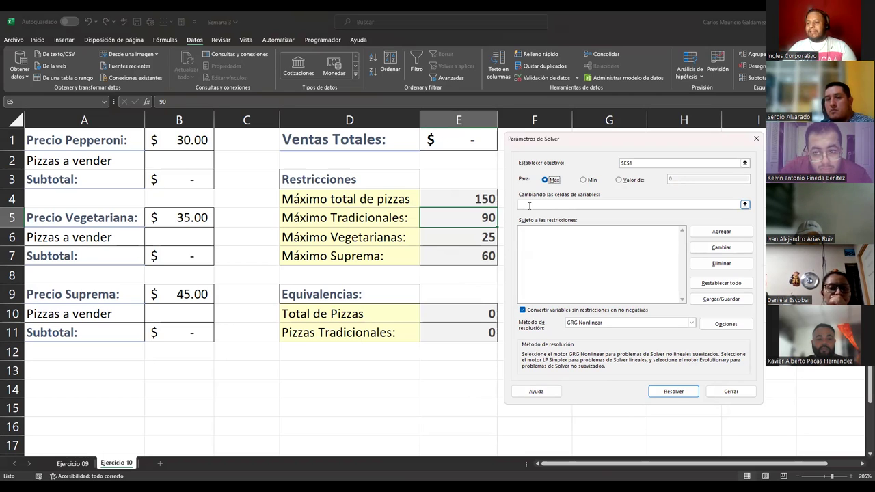
click(529, 205)
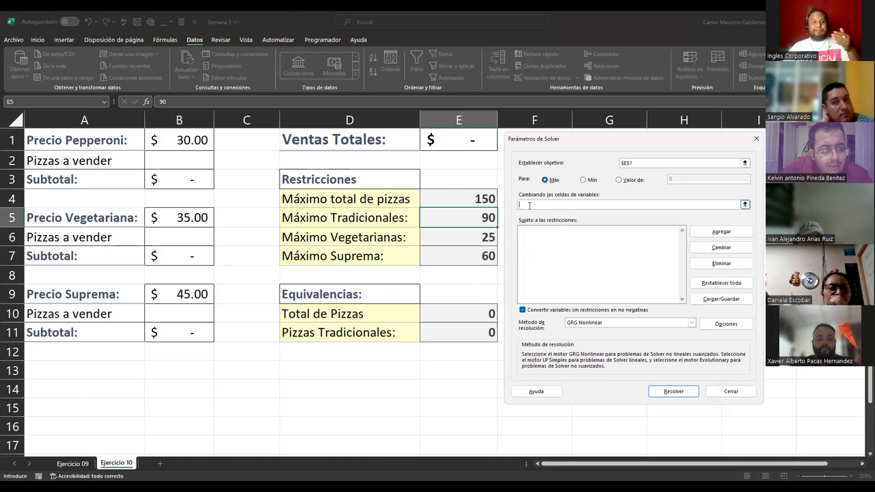
click(166, 160)
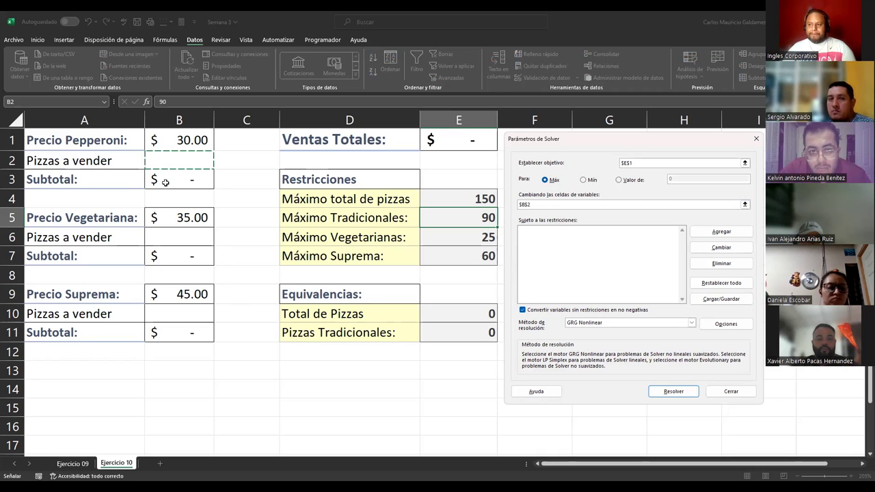
ctrl+click(171, 234)
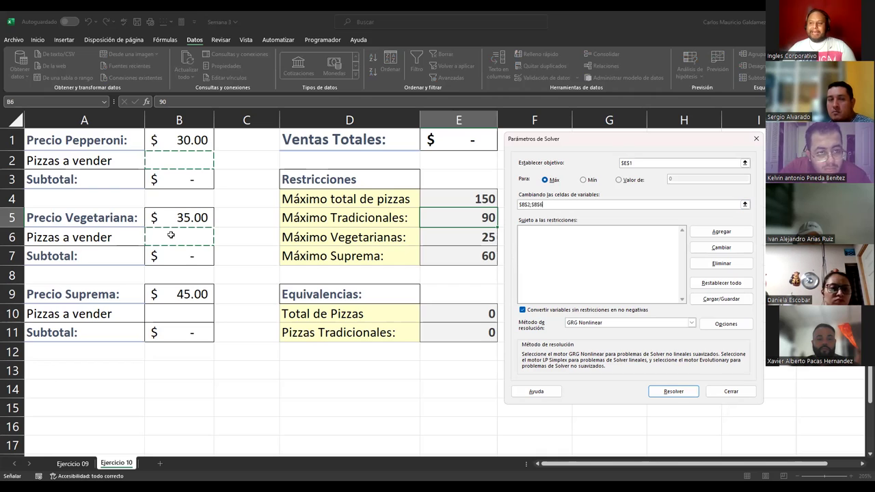
ctrl+click(176, 314)
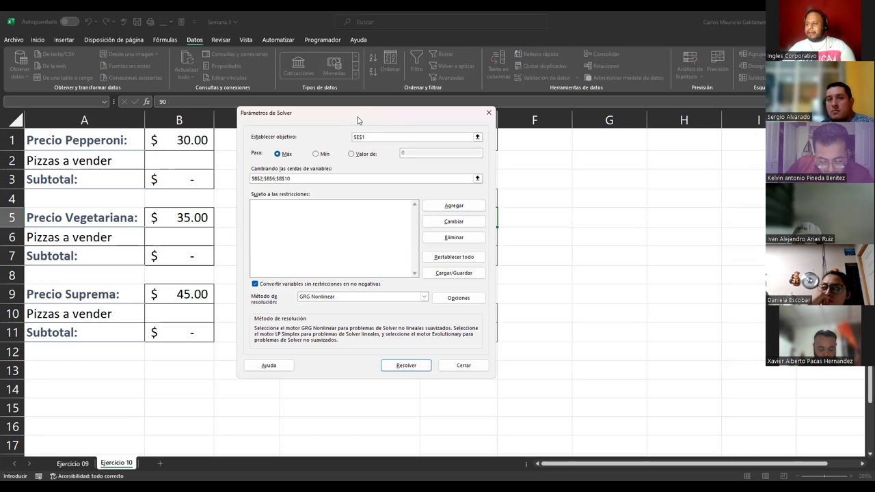
Step: Add a Solver constraint limiting the Suprema quantity in B10 to <= the Máximo Suprema value in E7
drag(357, 120, 645, 122)
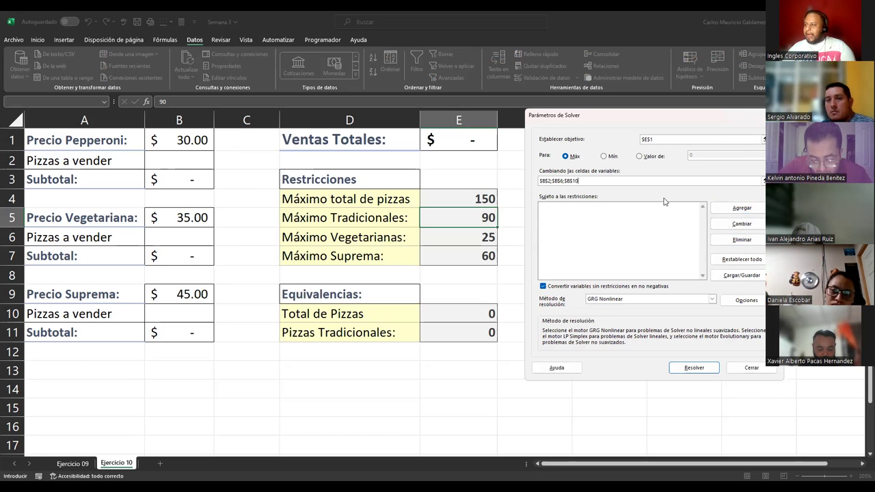
click(727, 213)
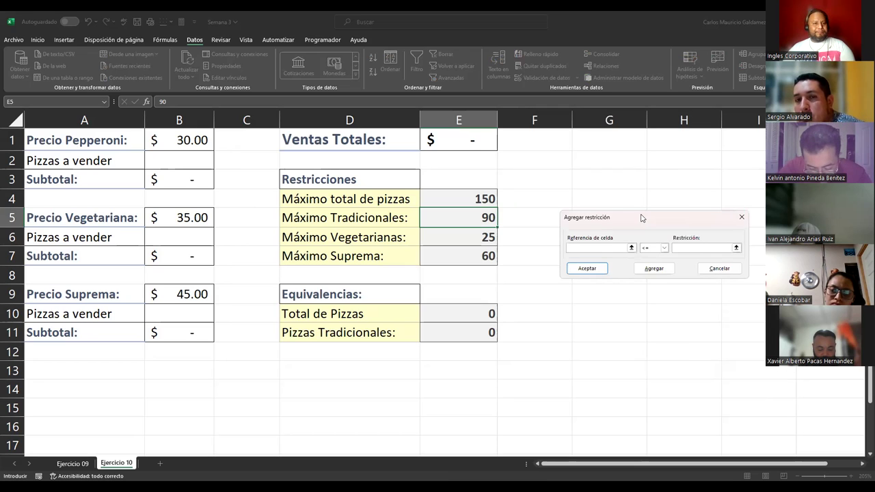
drag(642, 217, 590, 196)
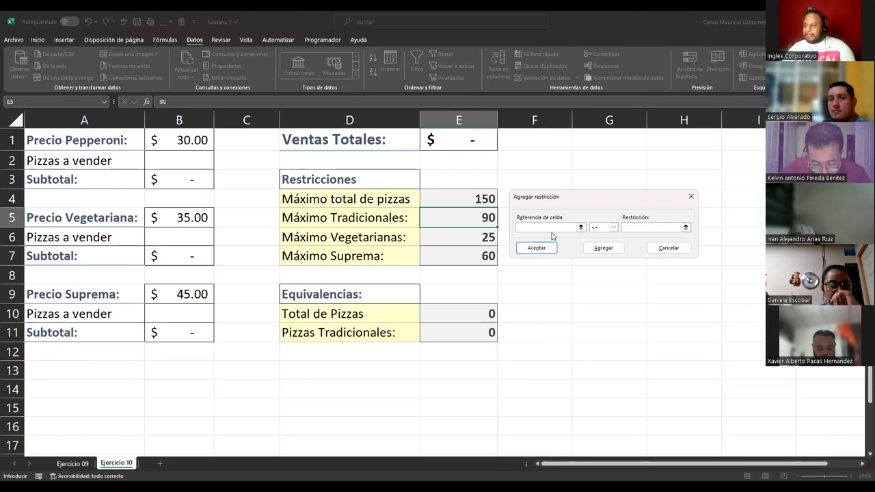
click(173, 314)
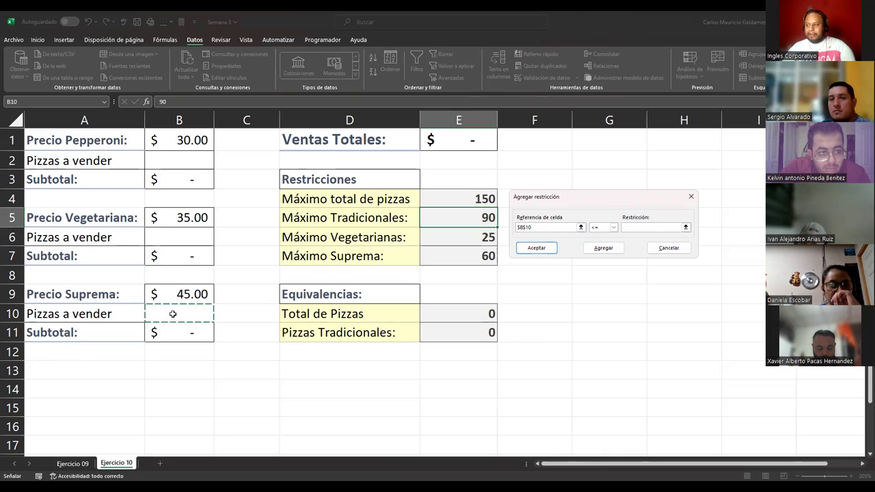
click(450, 257)
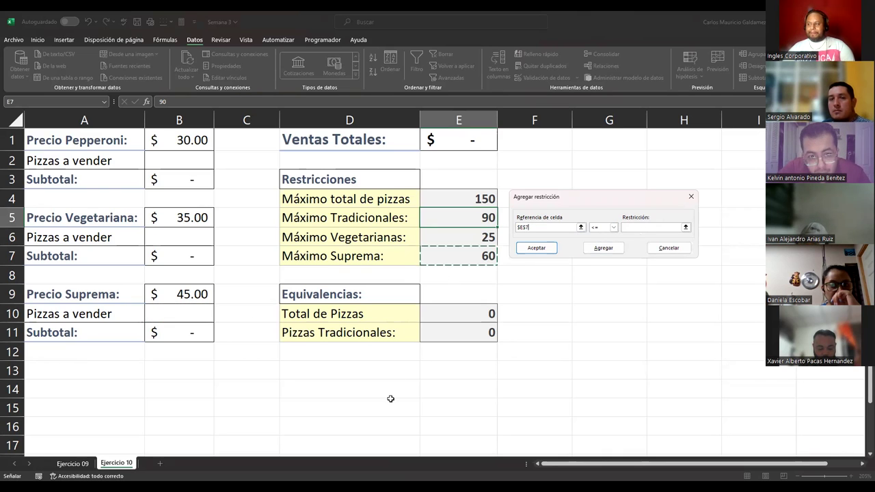
click(188, 314)
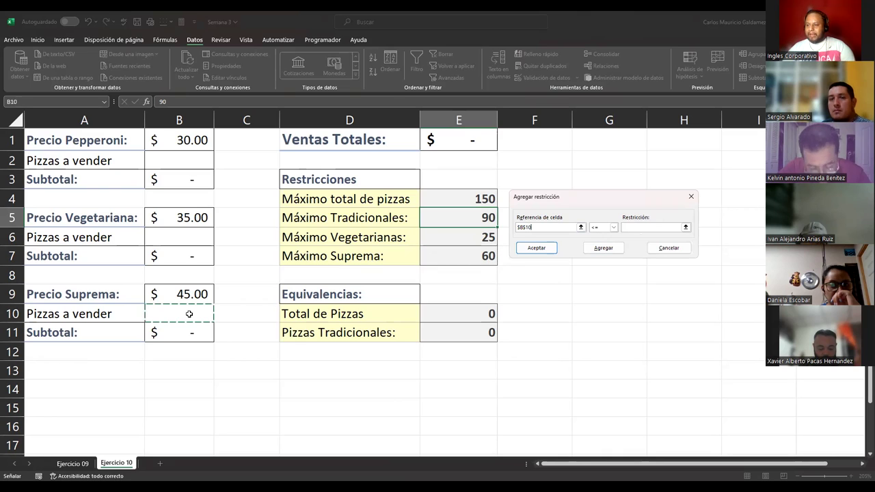
click(636, 227)
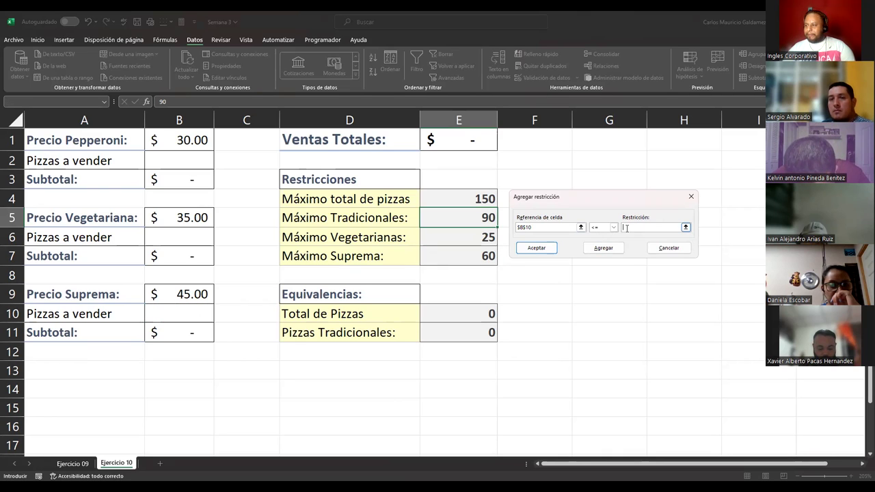
click(477, 254)
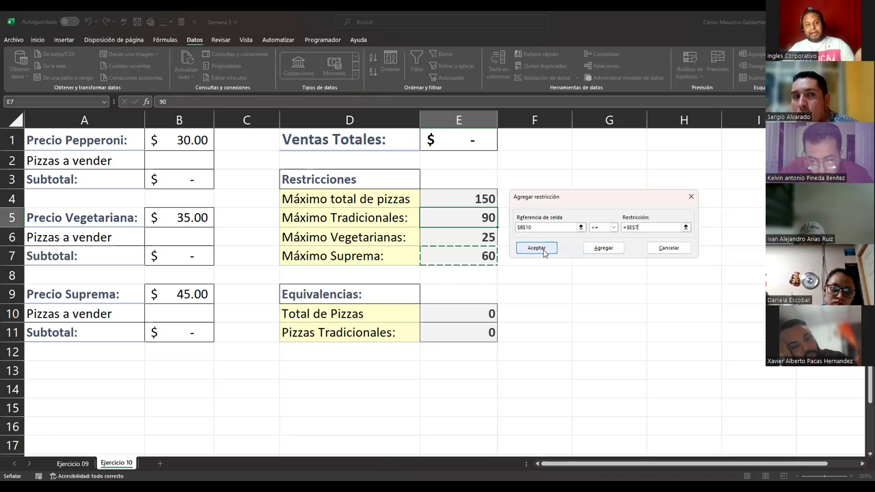
click(605, 249)
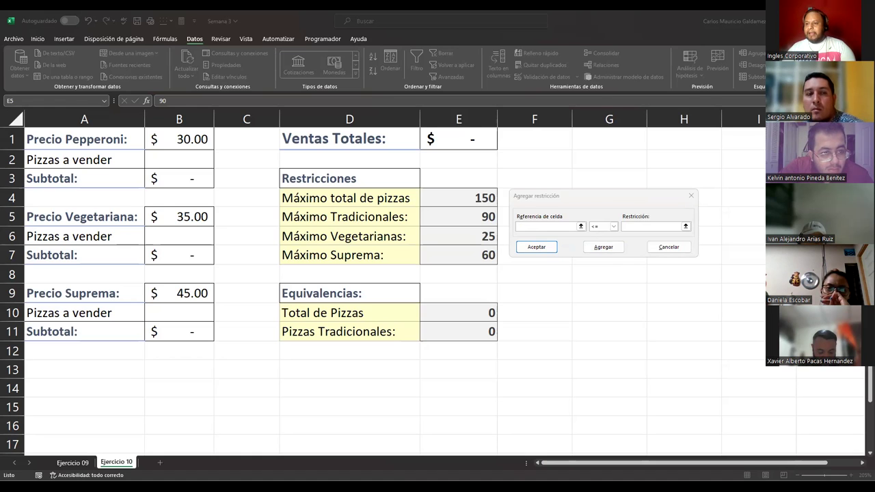
Step: Add a Solver constraint limiting the Vegetariana quantity in B6 to <= the Máximo Vegetarianas value in E6
click(180, 239)
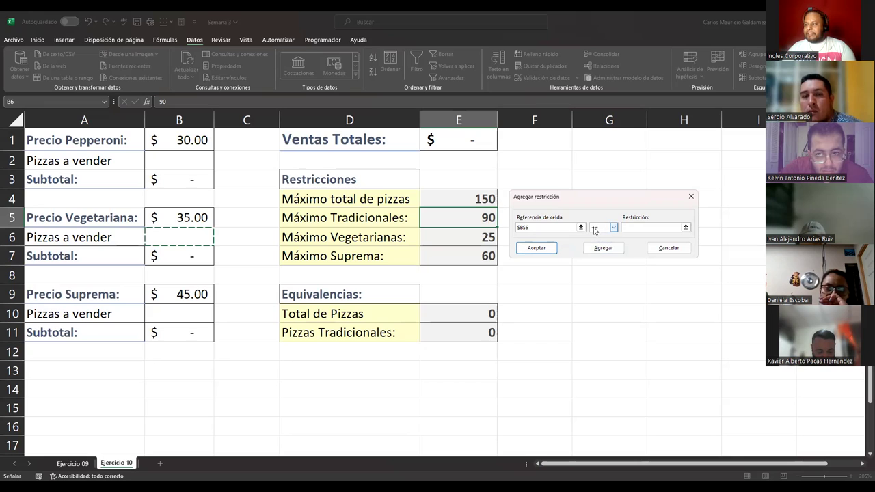
click(635, 228)
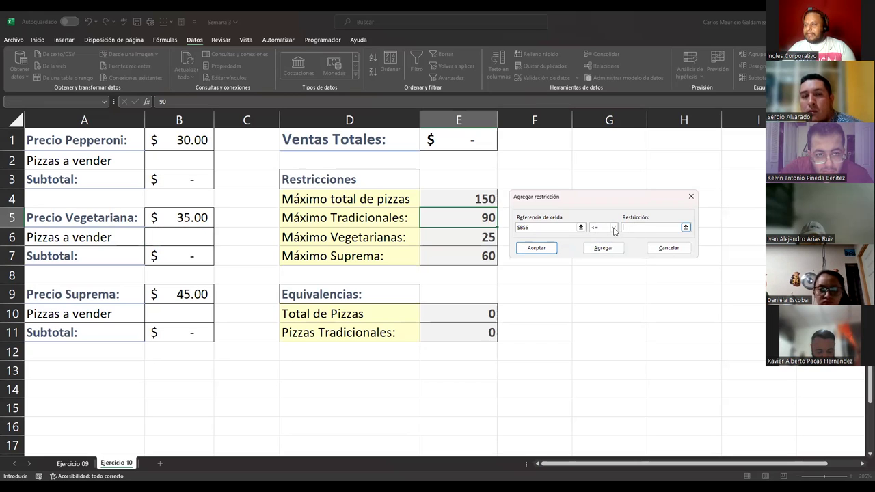
click(474, 236)
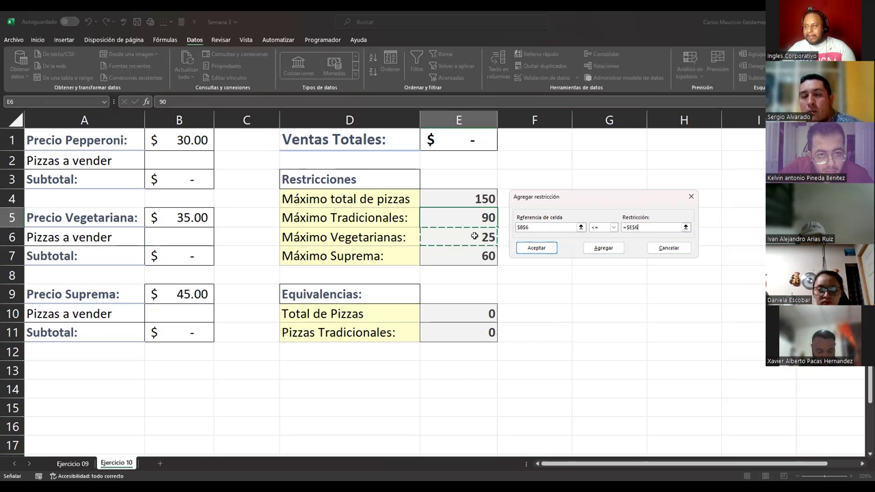
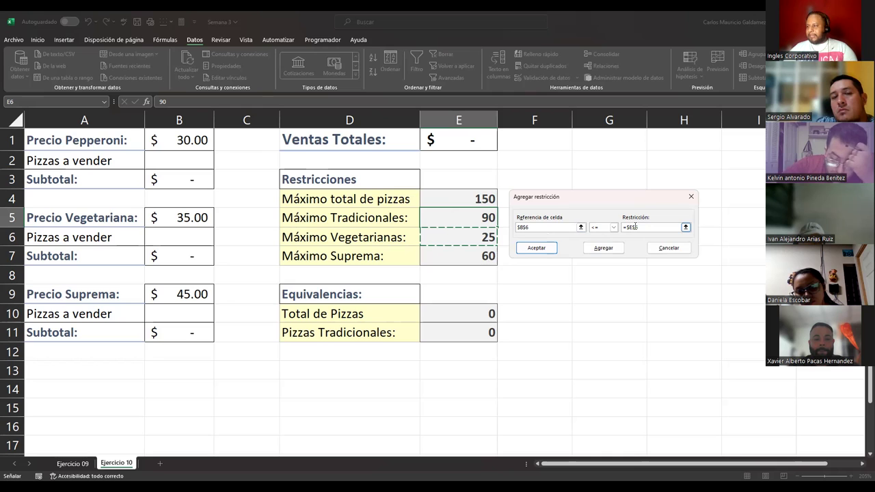
click(602, 250)
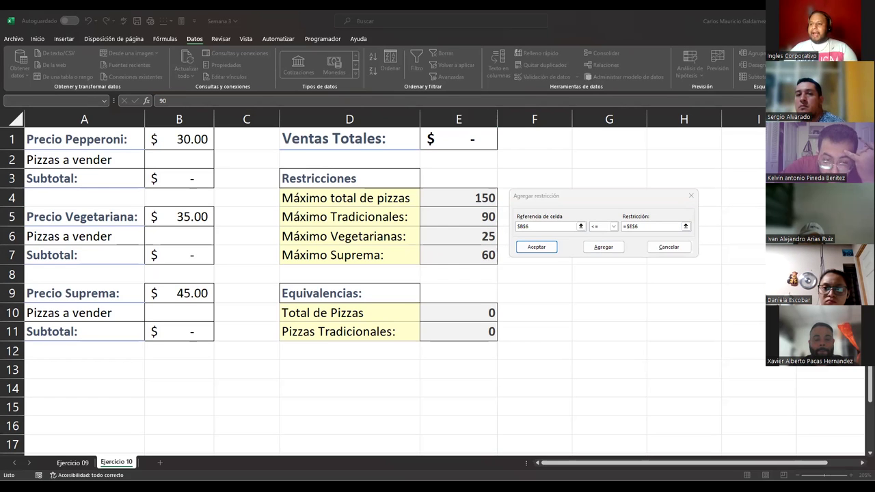
click(612, 249)
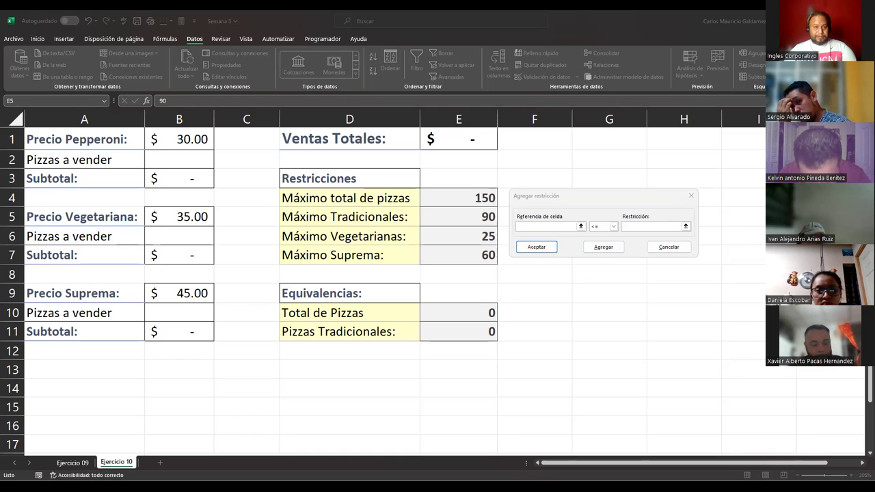
Step: Add a Solver constraint limiting the Total de Pizzas cell E10 to <= the Máximo total de pizzas value in E4
click(452, 317)
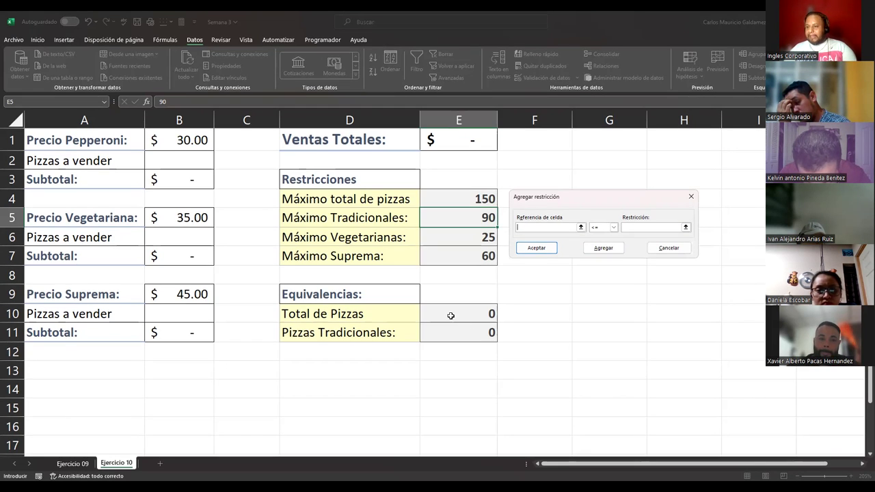
click(451, 316)
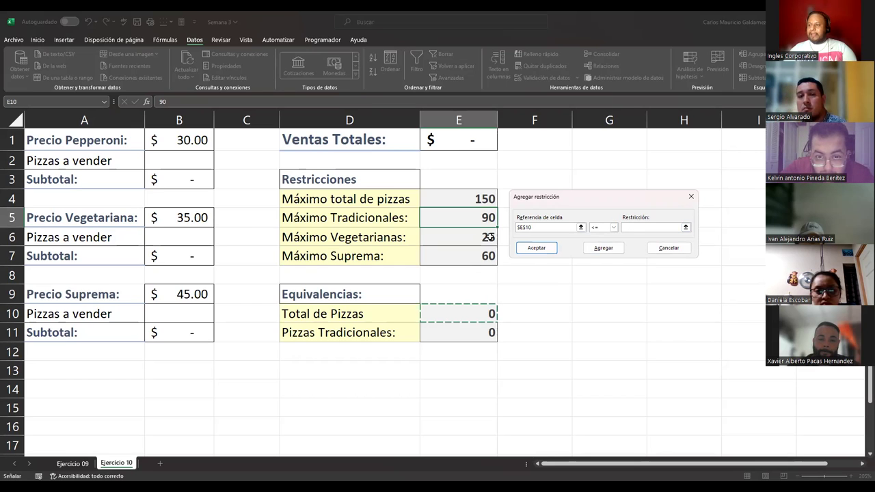
click(470, 200)
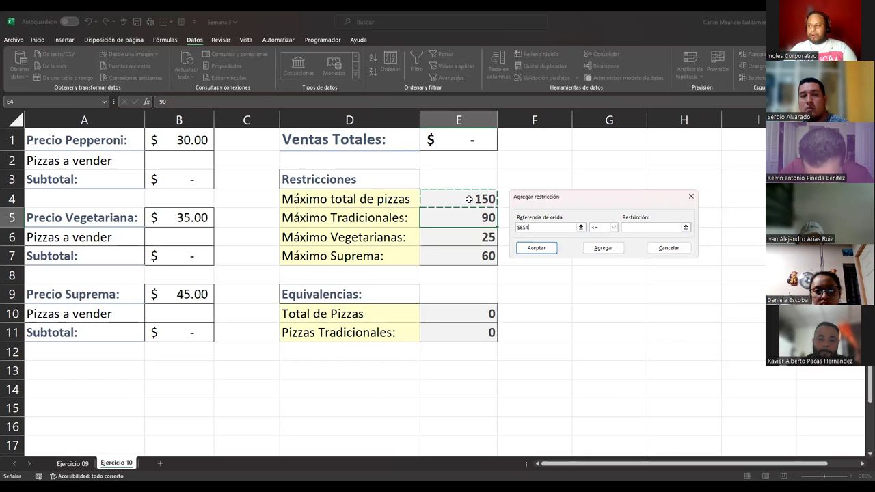
click(479, 315)
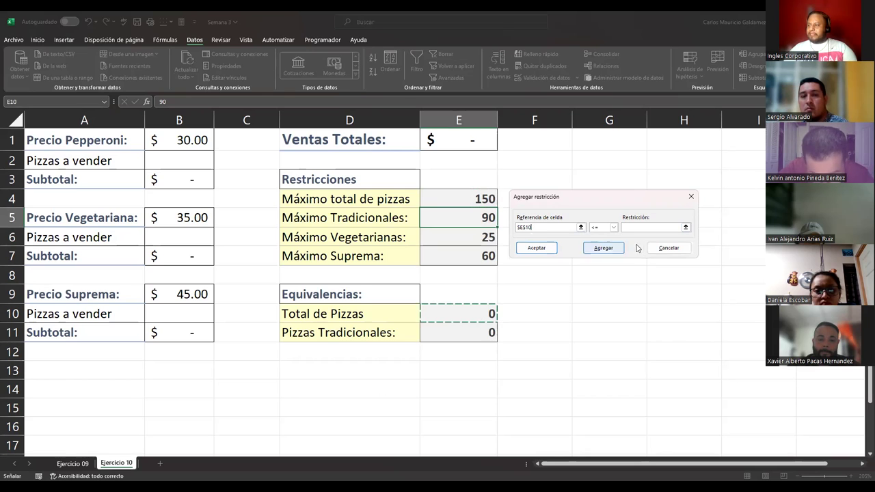
click(641, 226)
click(463, 204)
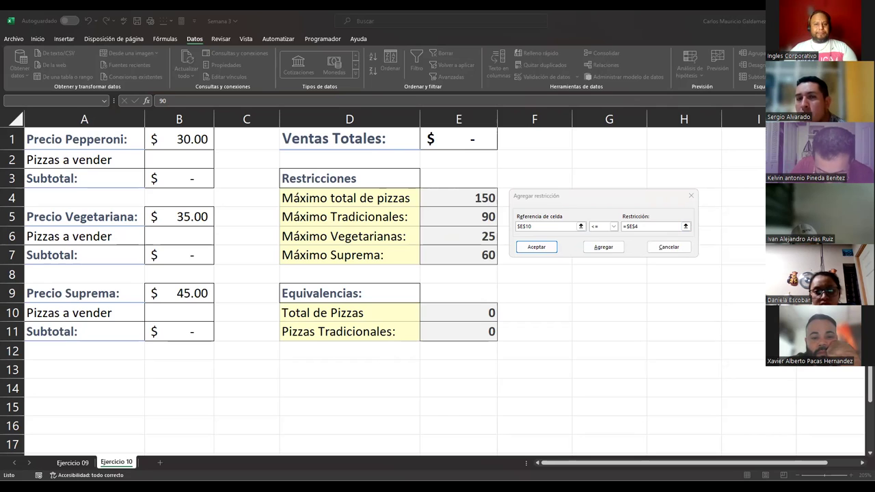
click(438, 333)
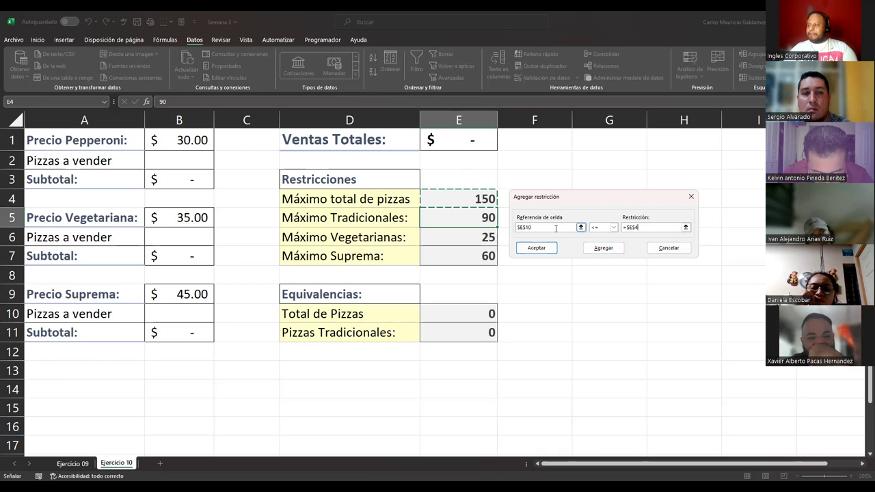
click(627, 229)
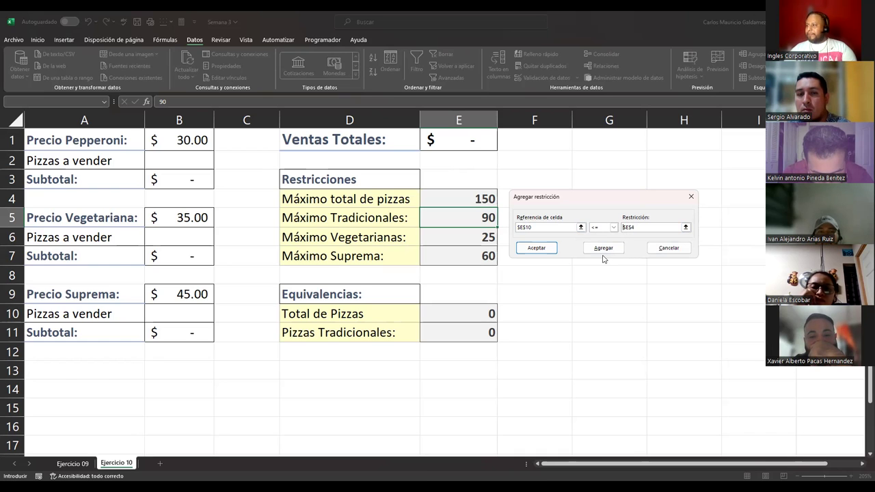
click(602, 249)
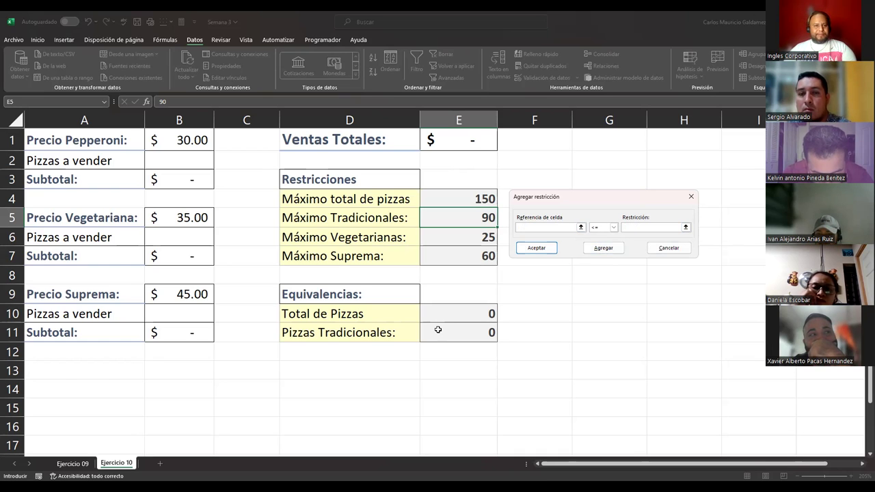
Step: Add the final Solver constraint limiting Pizzas Tradicionales in E11 to <= the Máximo Tradicionales value in E5, and return to the Solver parameters
click(438, 334)
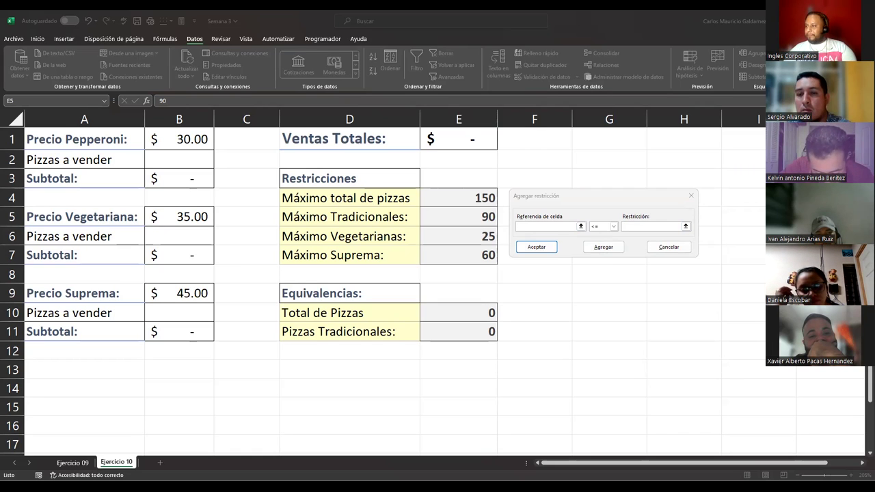
key(alt+Tab)
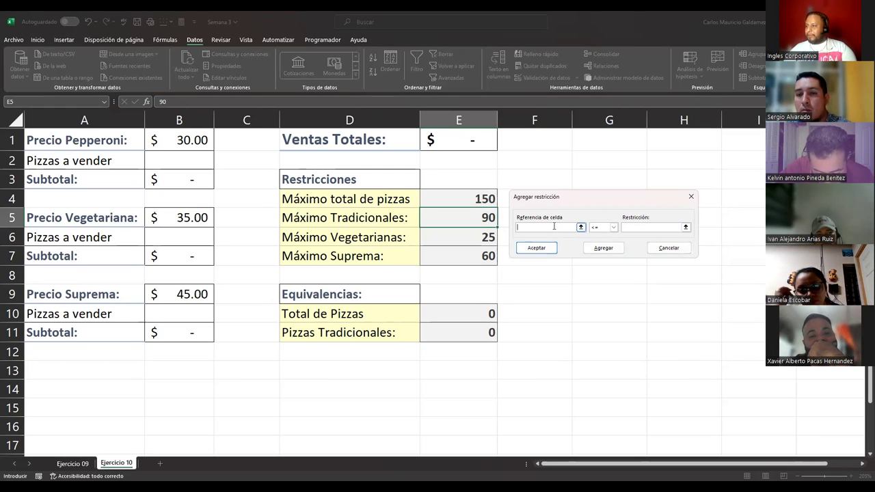
click(455, 331)
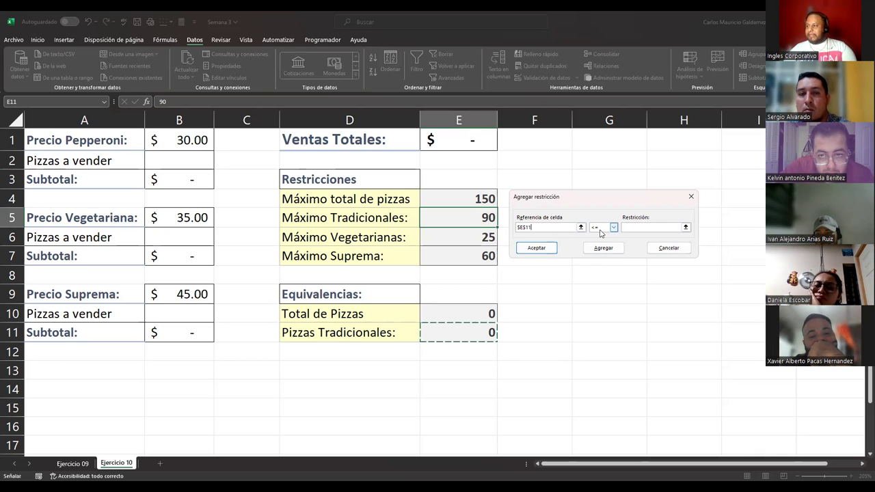
click(640, 229)
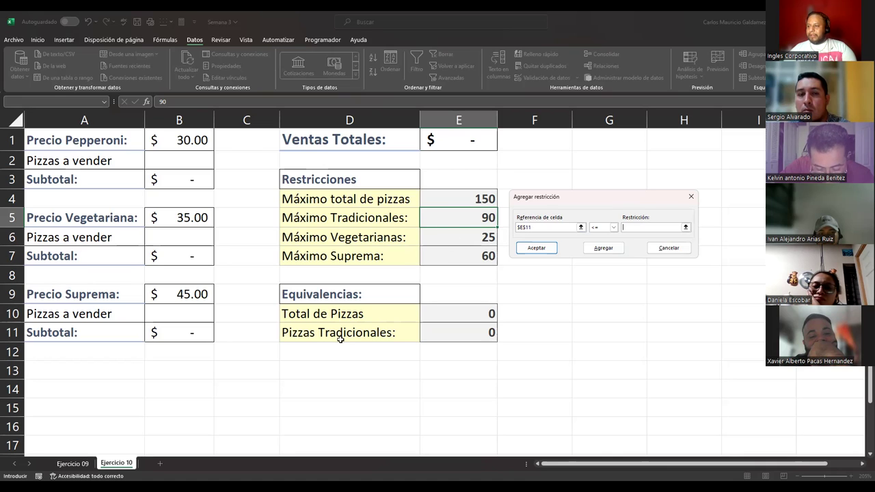
click(458, 219)
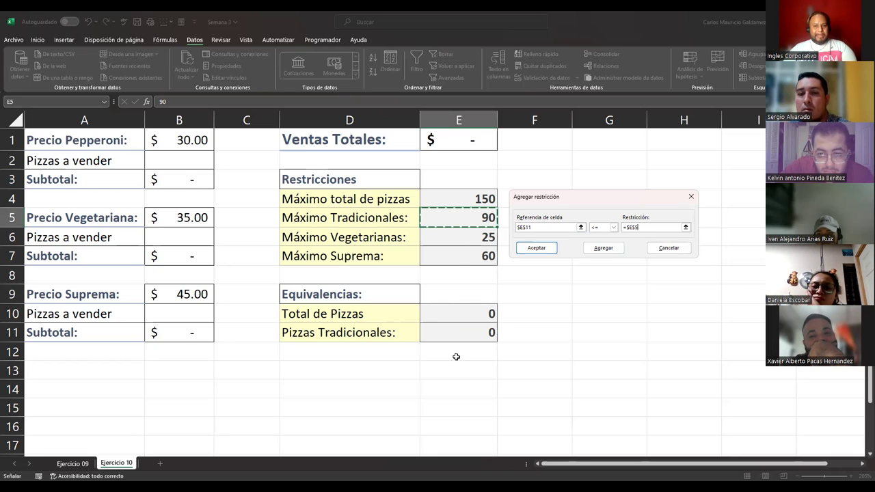
click(528, 253)
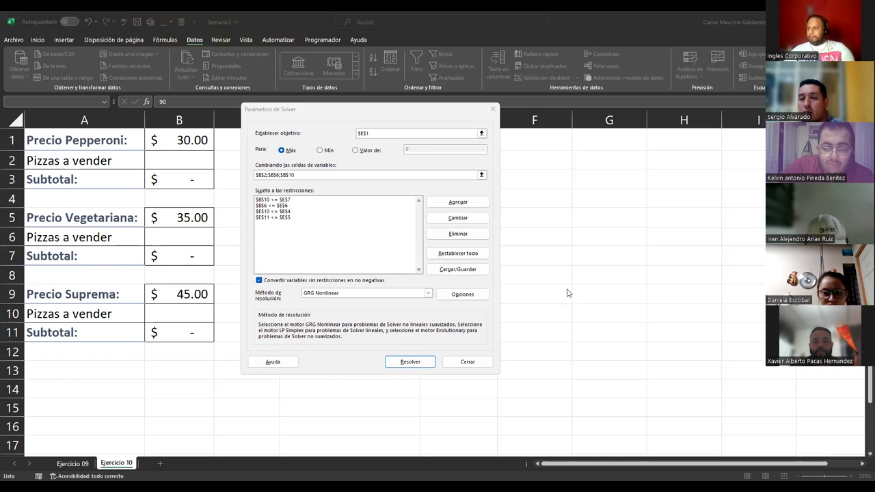
Step: Review each listed Solver constraint and the changing variable cells against the worksheet's restrictions
drag(300, 110, 570, 126)
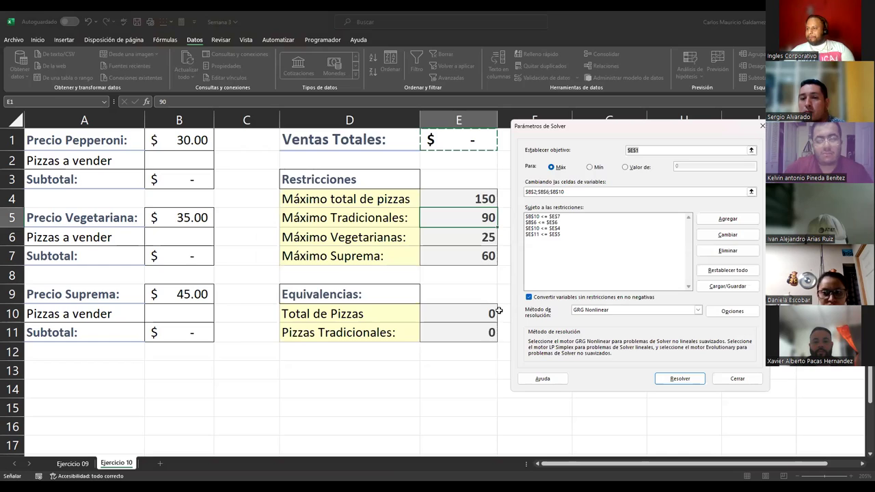
click(539, 217)
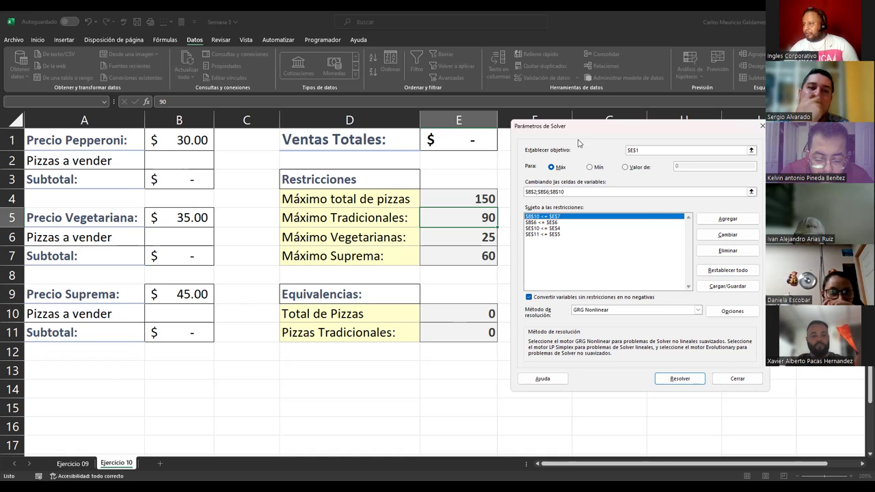
drag(580, 127, 277, 122)
click(245, 219)
click(246, 224)
click(249, 230)
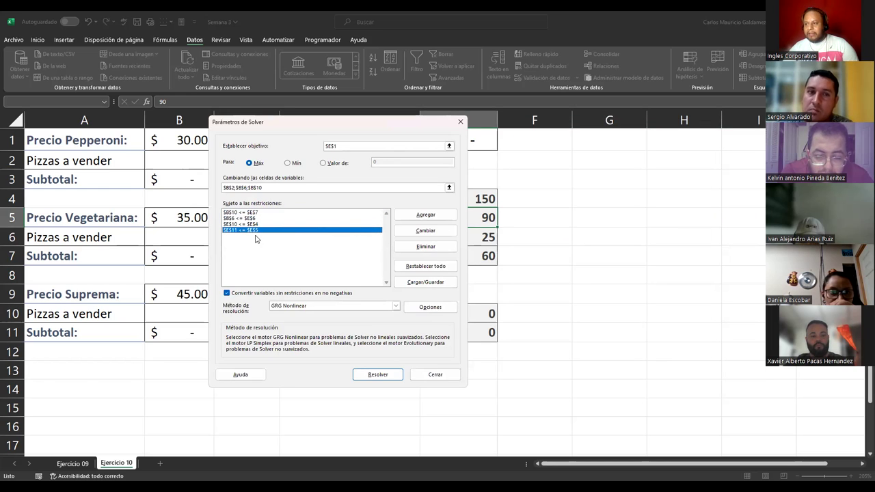
click(267, 188)
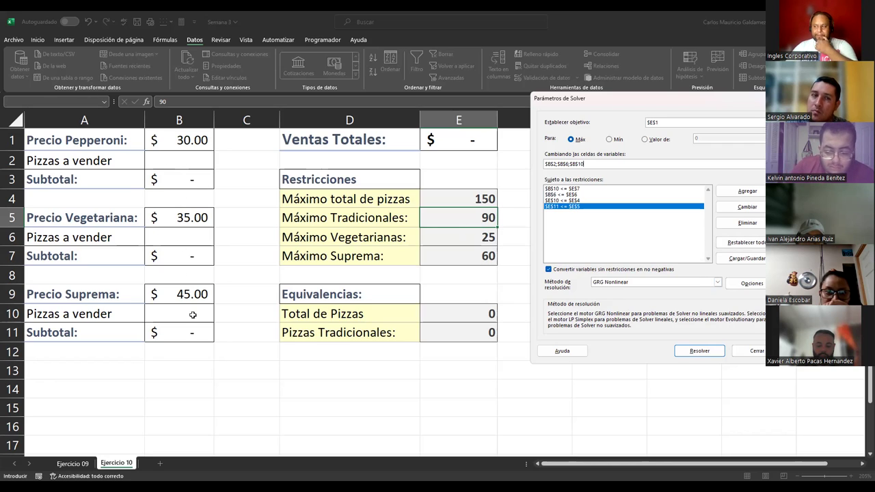
Step: Solve the pizza model with the GRG Nonlinear method and keep the Solver solution
click(688, 353)
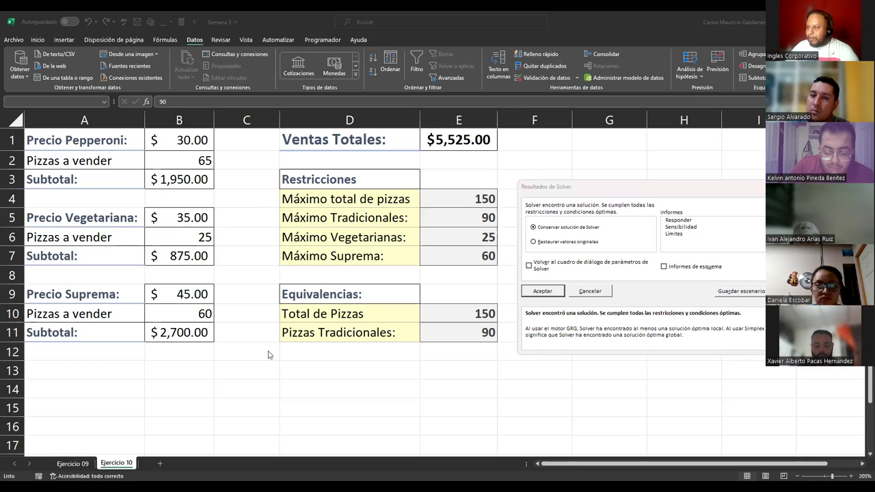
click(585, 189)
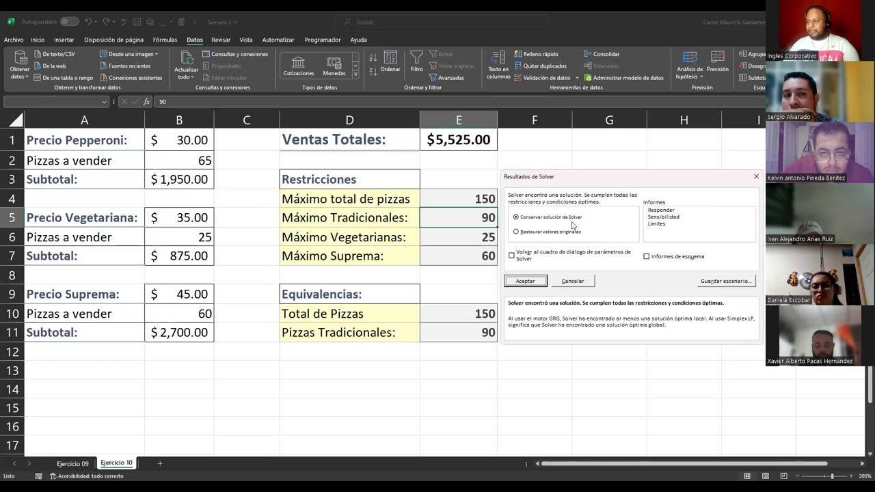
click(524, 283)
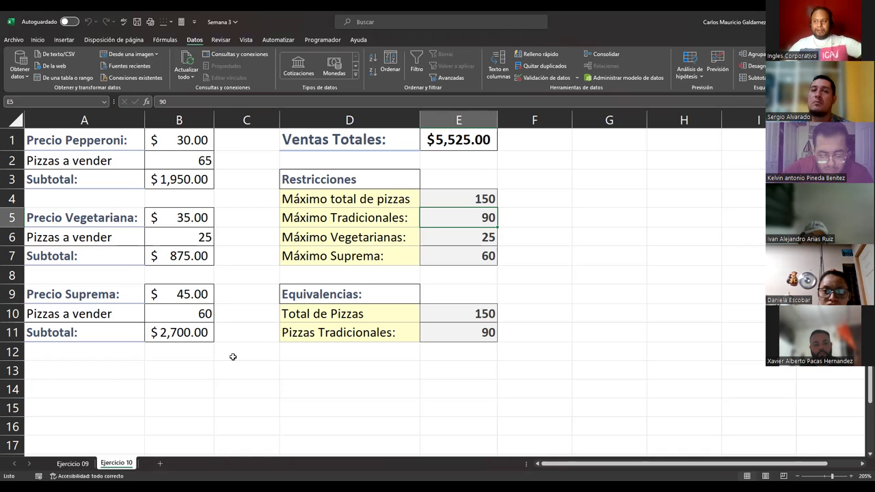
Step: Compare the solved pizza quantities in B2, B6 and B10 and the total in E10 with the maximums in E4:E5
click(156, 161)
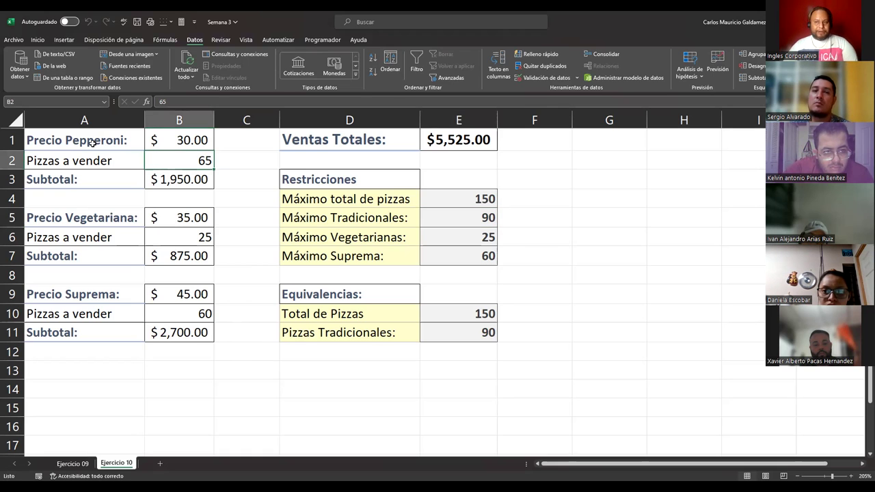
click(166, 238)
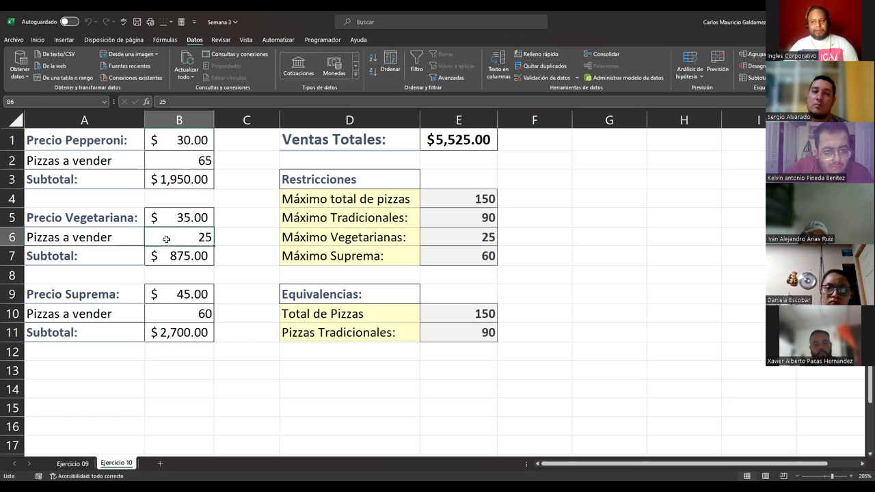
click(174, 315)
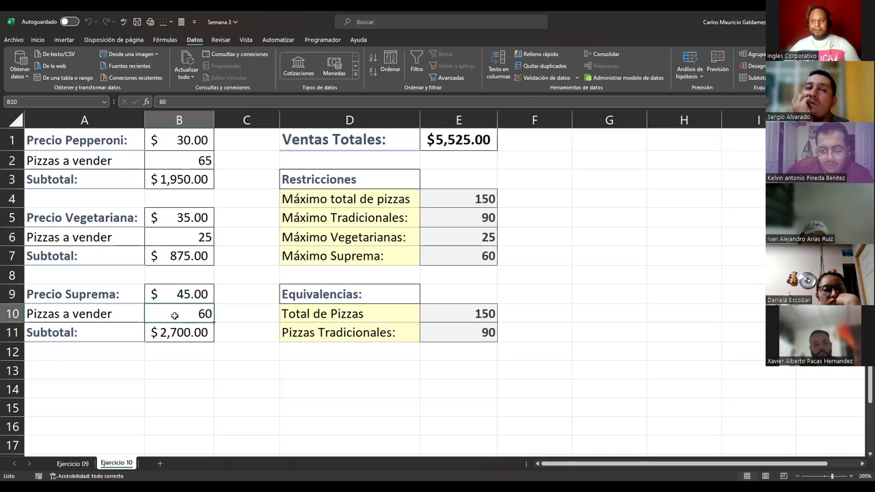
click(453, 199)
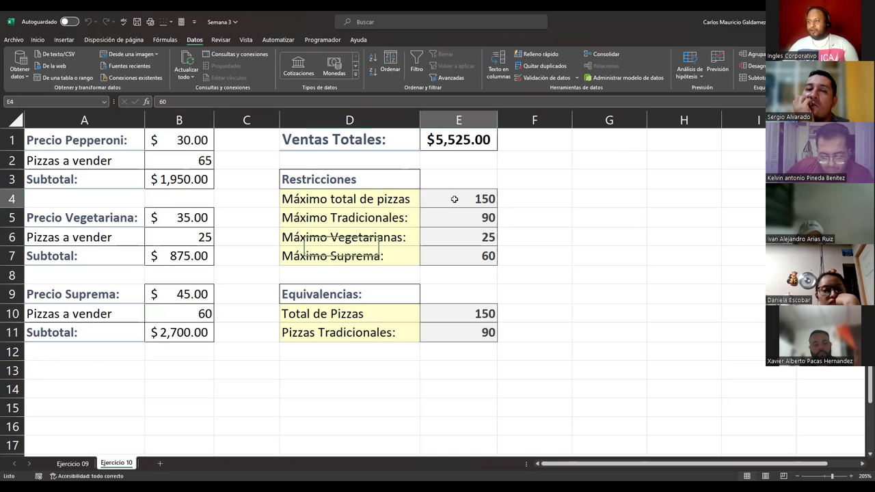
click(448, 314)
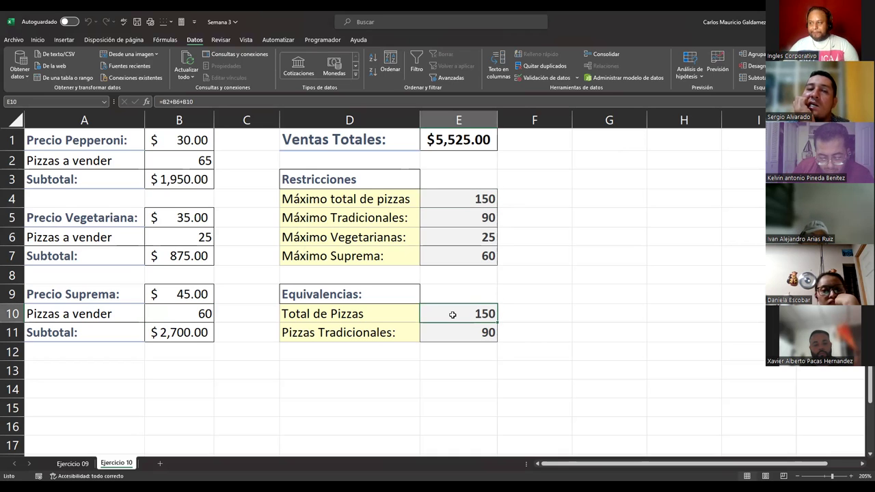
click(448, 218)
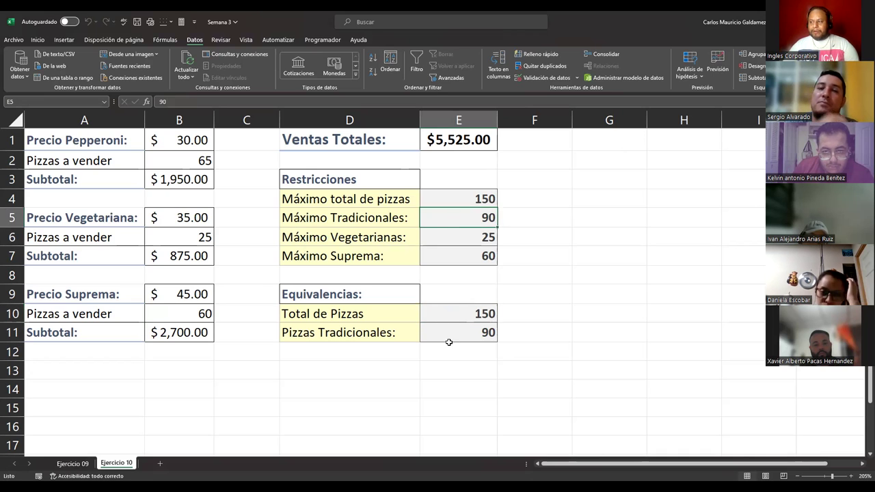
click(178, 162)
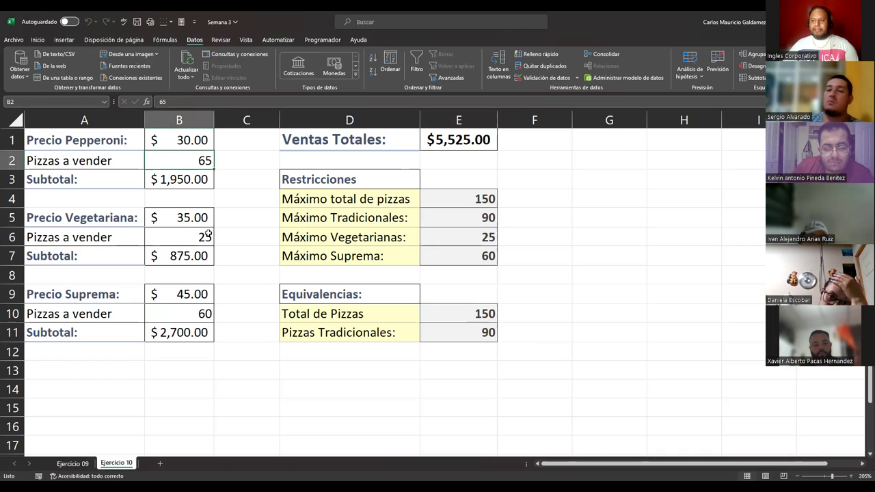
ctrl+click(209, 235)
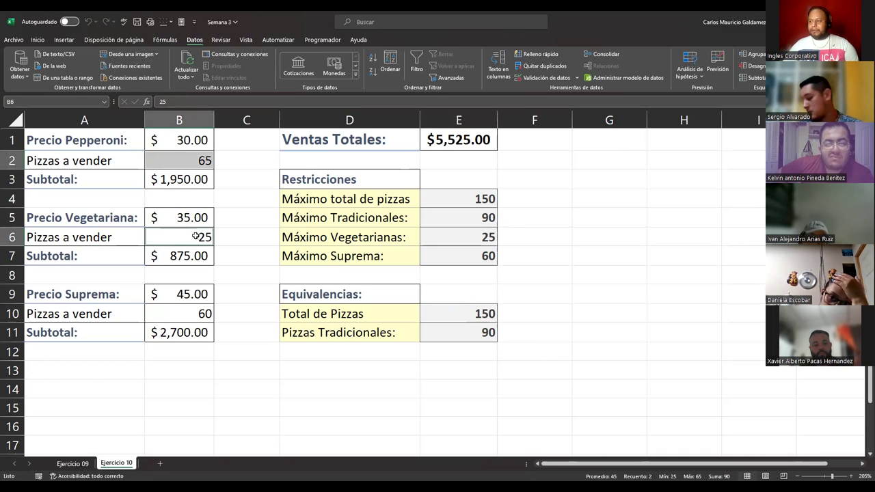
Step: Compare the Pizzas Tradicionales total in E11 and the solved quantities in B6 and B10 with the Vegetarianas and Suprema maximums in E6:E7
click(455, 332)
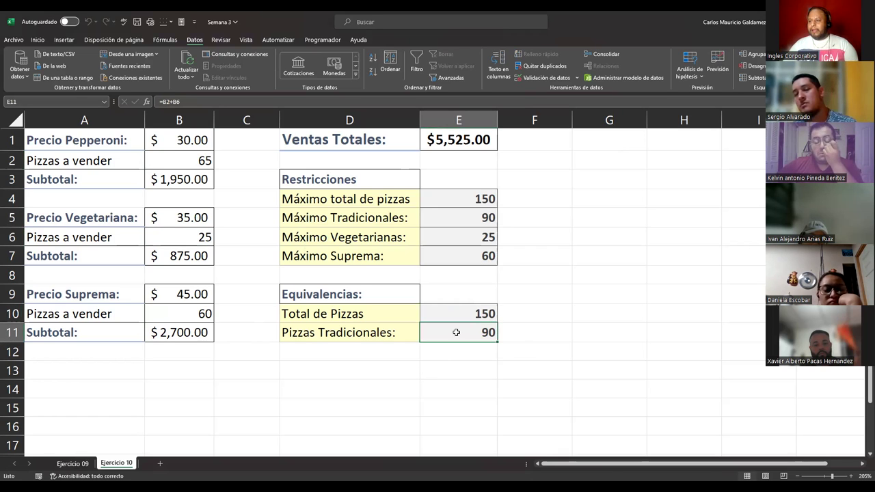
click(169, 237)
click(457, 235)
click(168, 236)
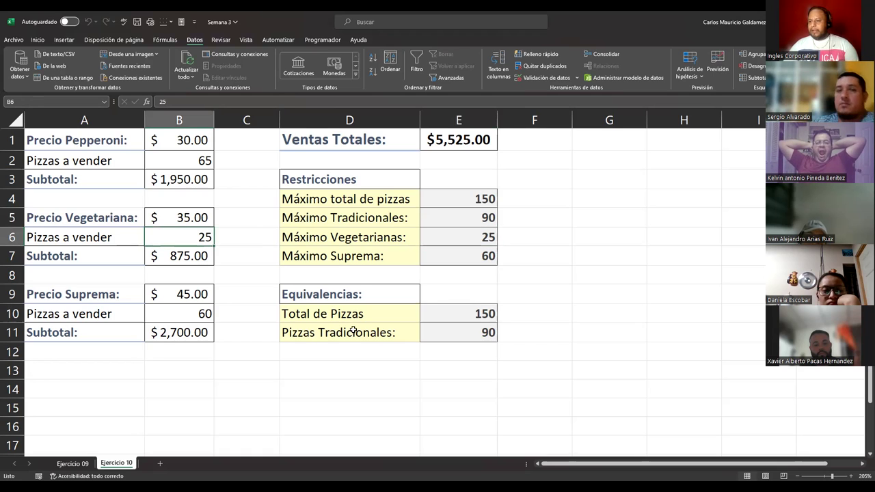
click(447, 255)
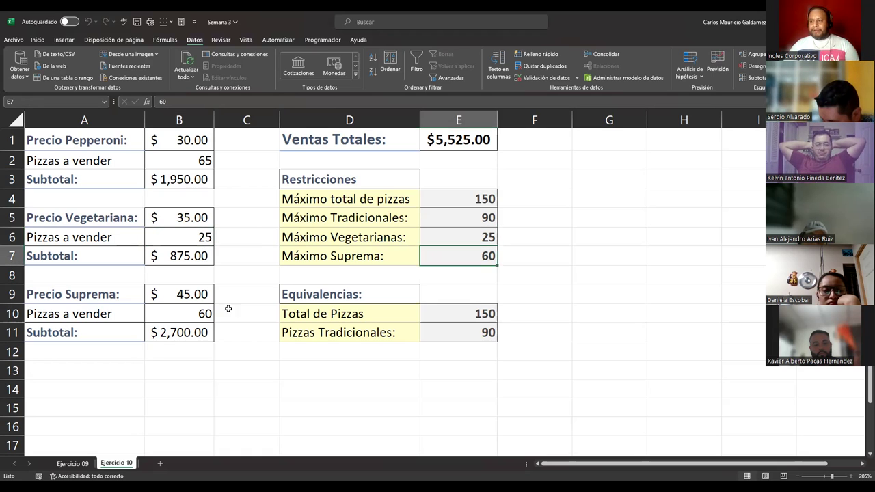
click(172, 314)
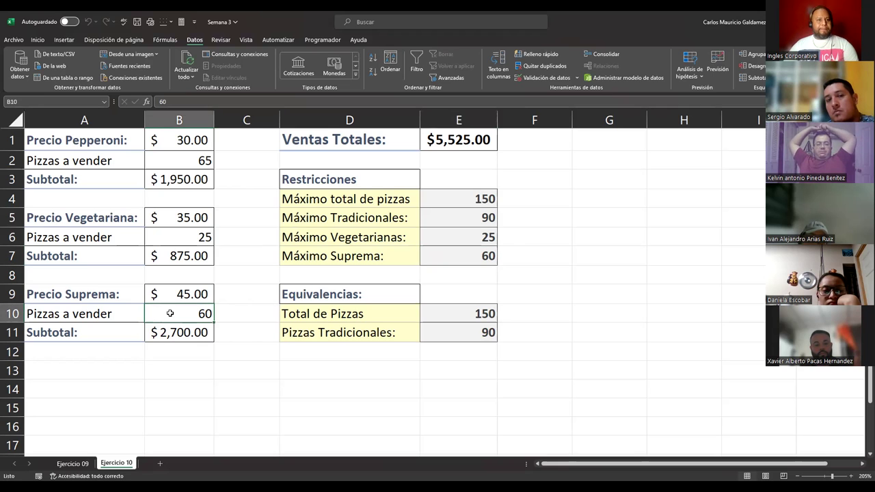
click(168, 240)
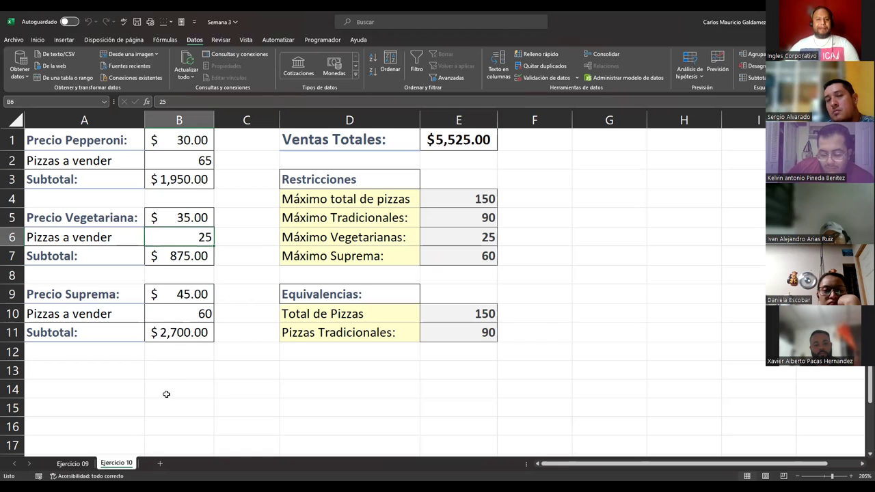
Step: Review the model's Pepperoni block A1:B3, the Restricciones block D3:E7 and the Equivalencias block D9:E11
click(280, 303)
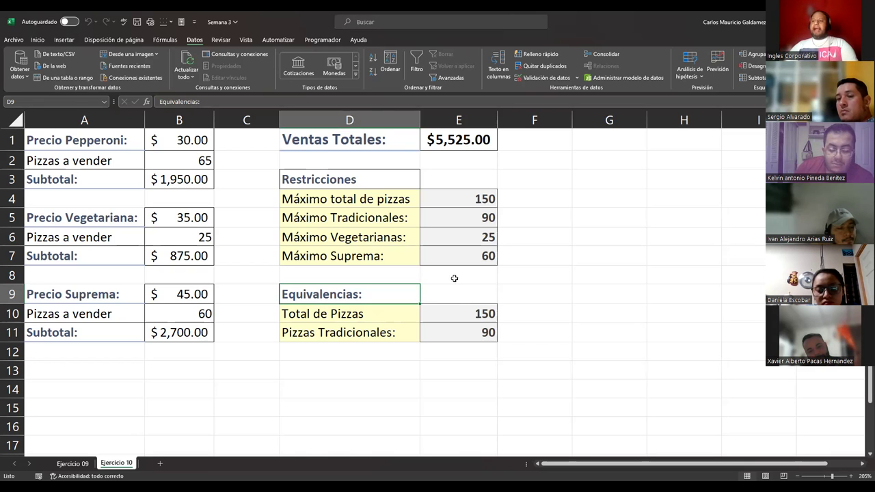
drag(82, 137, 179, 179)
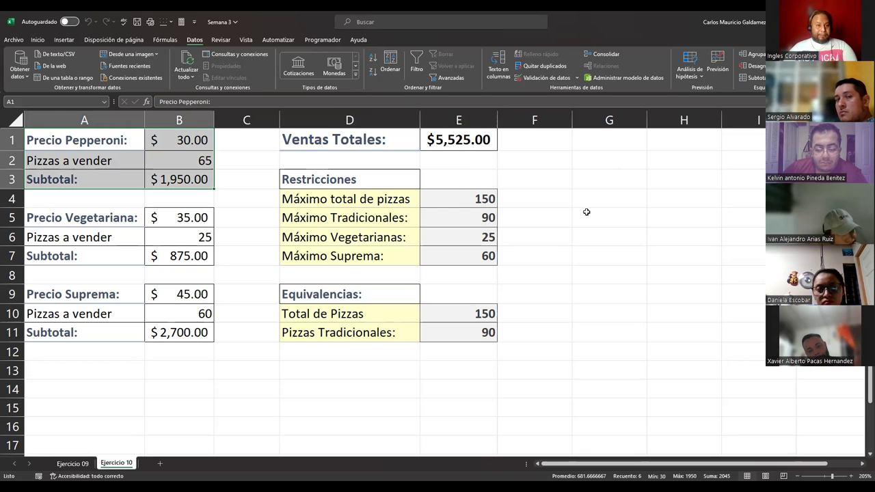
drag(383, 171, 444, 257)
drag(355, 299, 431, 333)
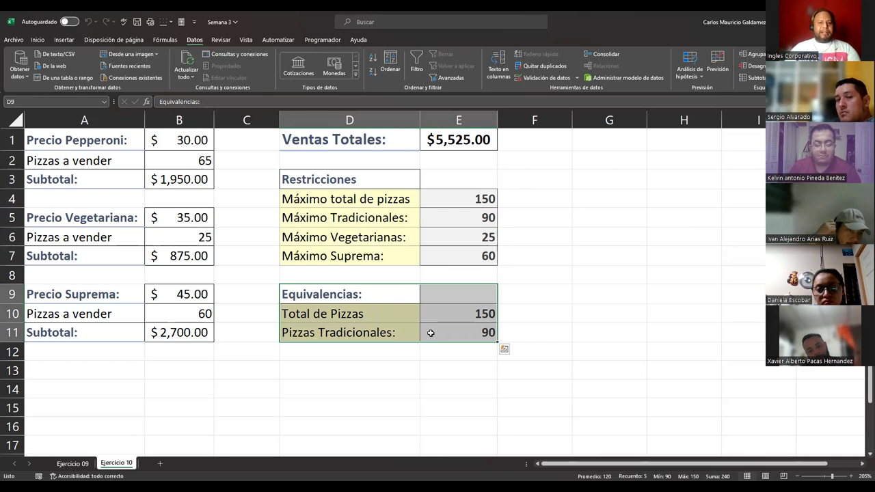
click(430, 333)
click(356, 331)
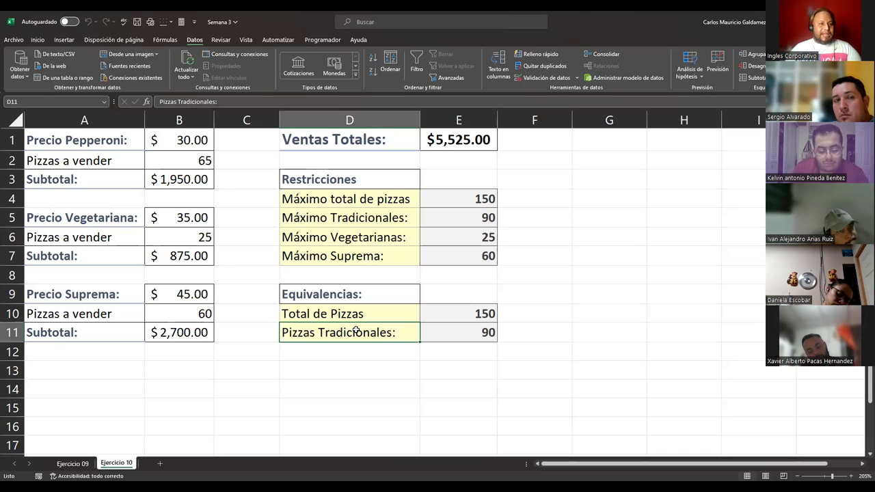
Step: Review the variable cells B2, B6 and B10 together with the Restricciones block D3:E7
click(189, 158)
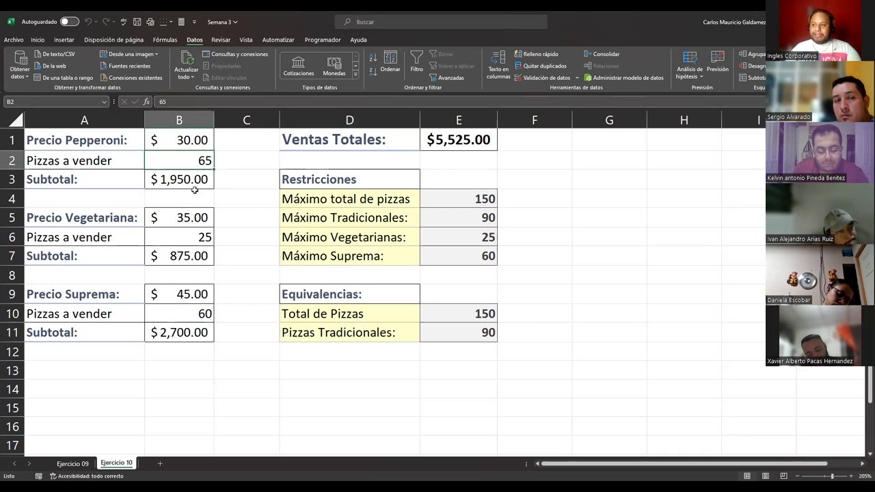
click(188, 234)
click(184, 312)
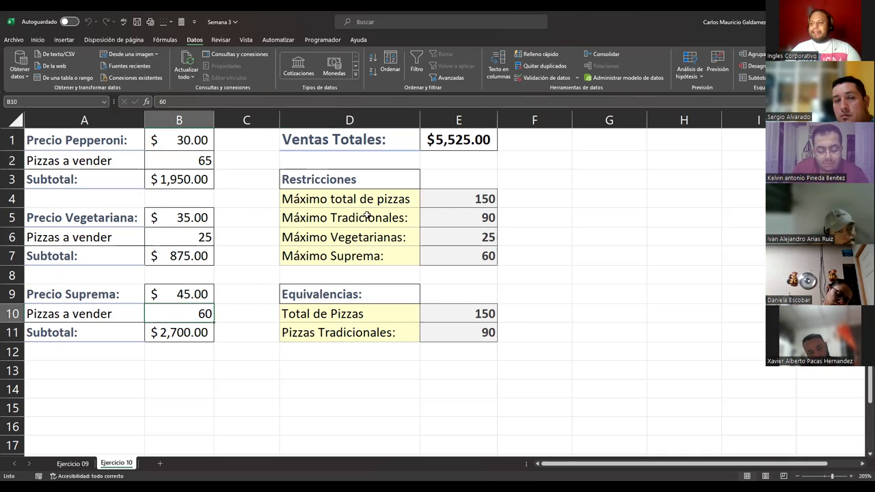
drag(331, 178, 433, 261)
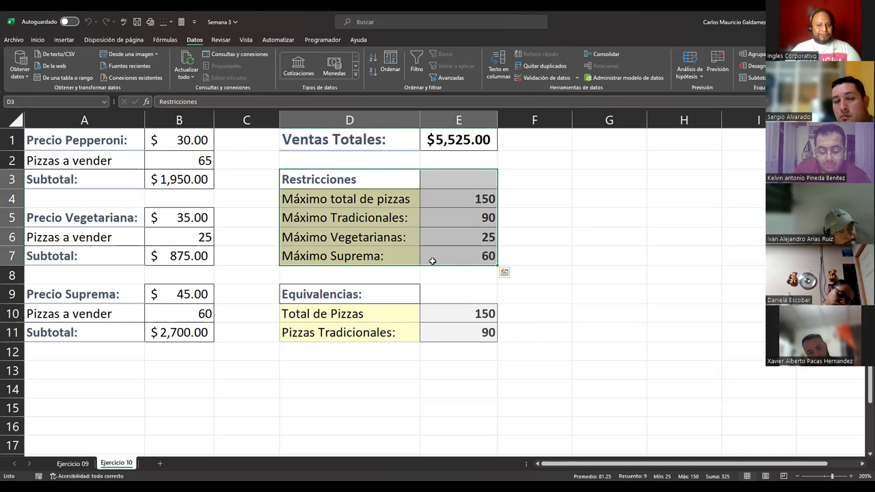
click(433, 261)
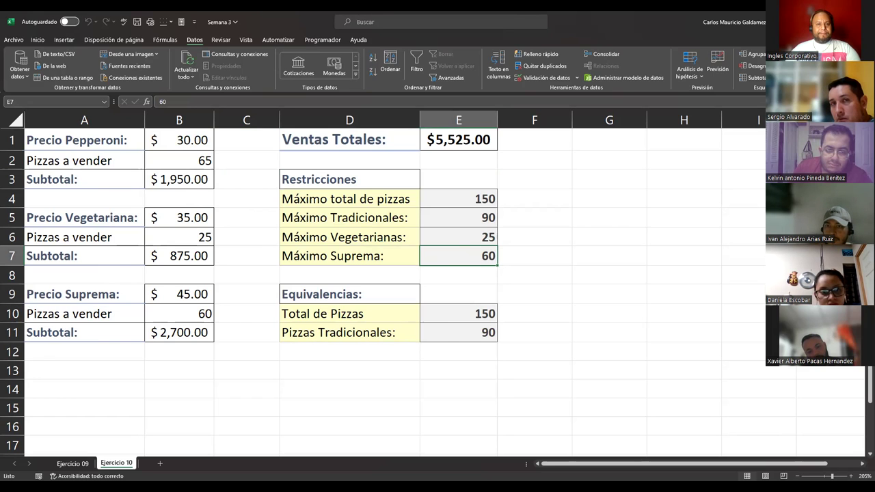
Step: Switch to the Genially presentation and review the paragraph on the Solver objective, variable cells and equivalences in $E$10 and $E$11
key(alt+Tab)
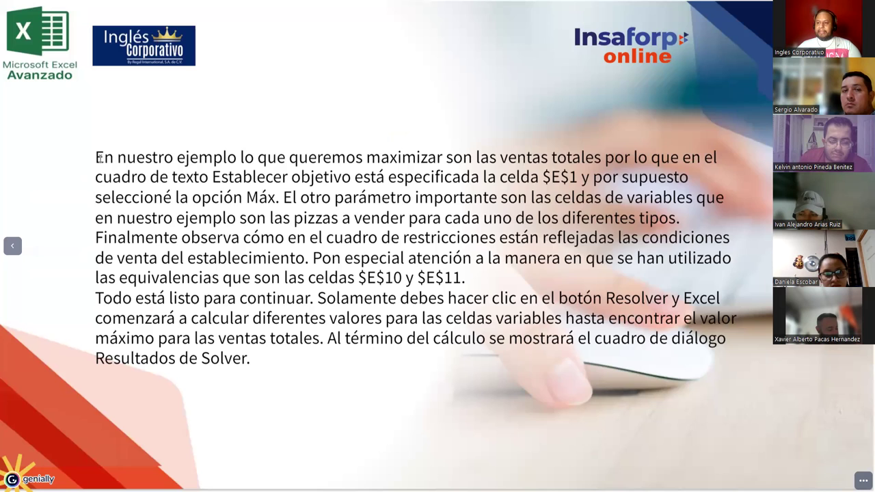
drag(95, 158, 482, 284)
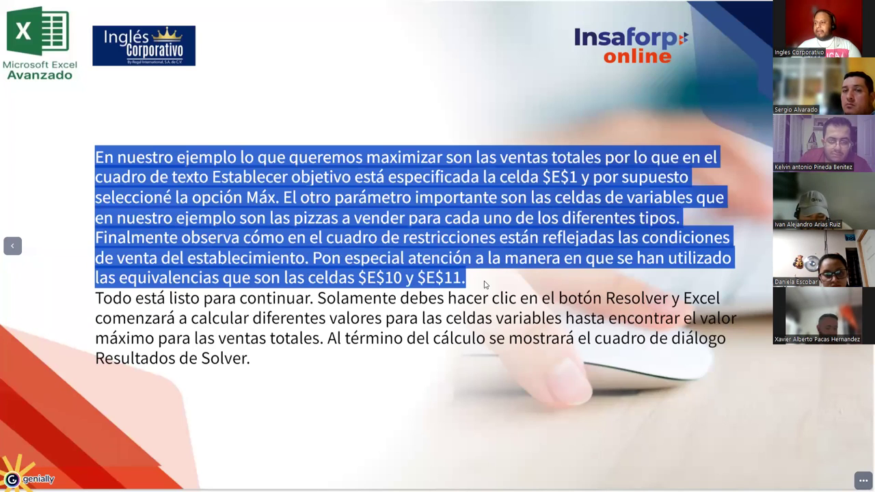
drag(312, 259, 462, 278)
click(366, 284)
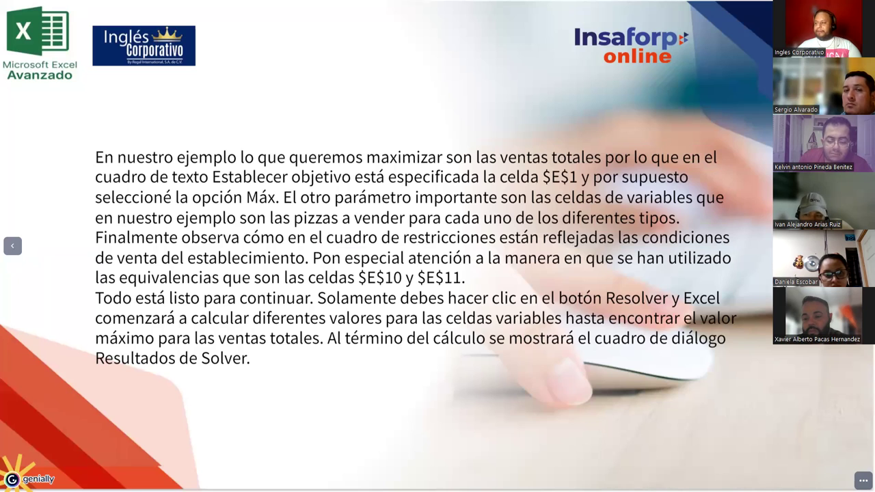
drag(108, 278, 329, 278)
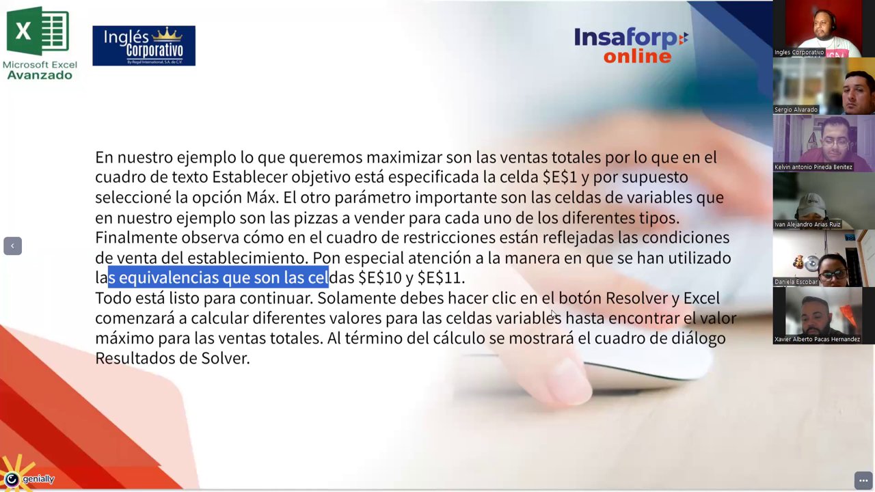
key(Right)
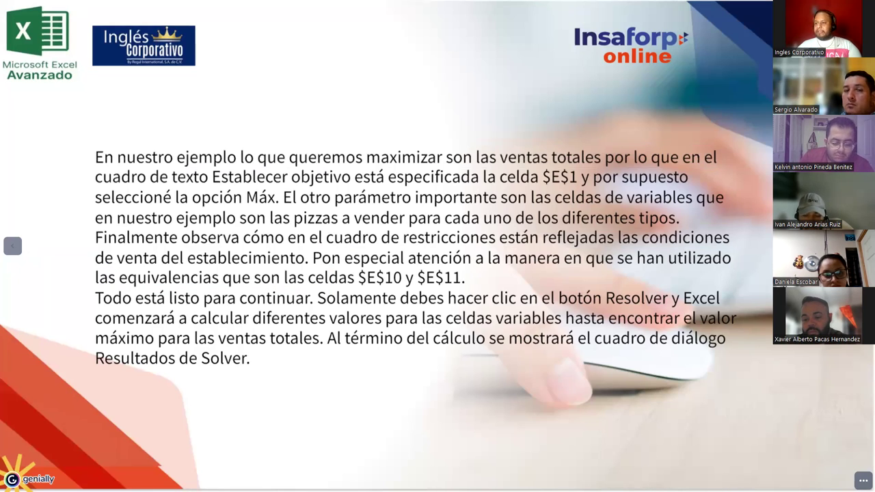